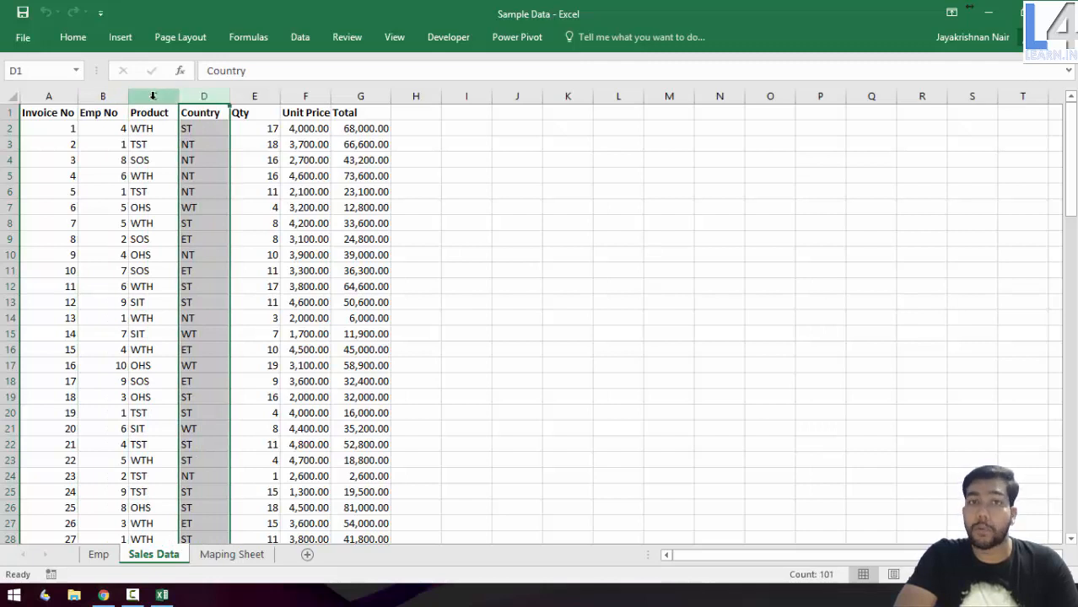
Step: Examine the Product, Qty, Unit Price and Total columns on the Sales Data sheet
{"action": "left_click", "coordinate": [153, 96]}
{"action": "left_click", "coordinate": [243, 94]}
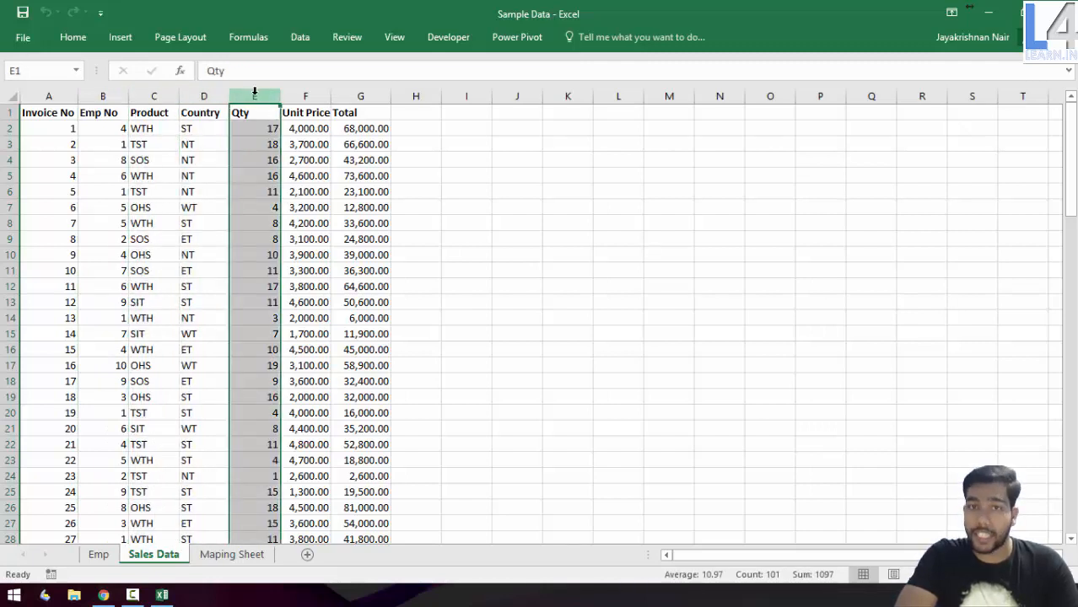
{"action": "left_click", "coordinate": [299, 97]}
{"action": "left_click", "coordinate": [364, 97]}
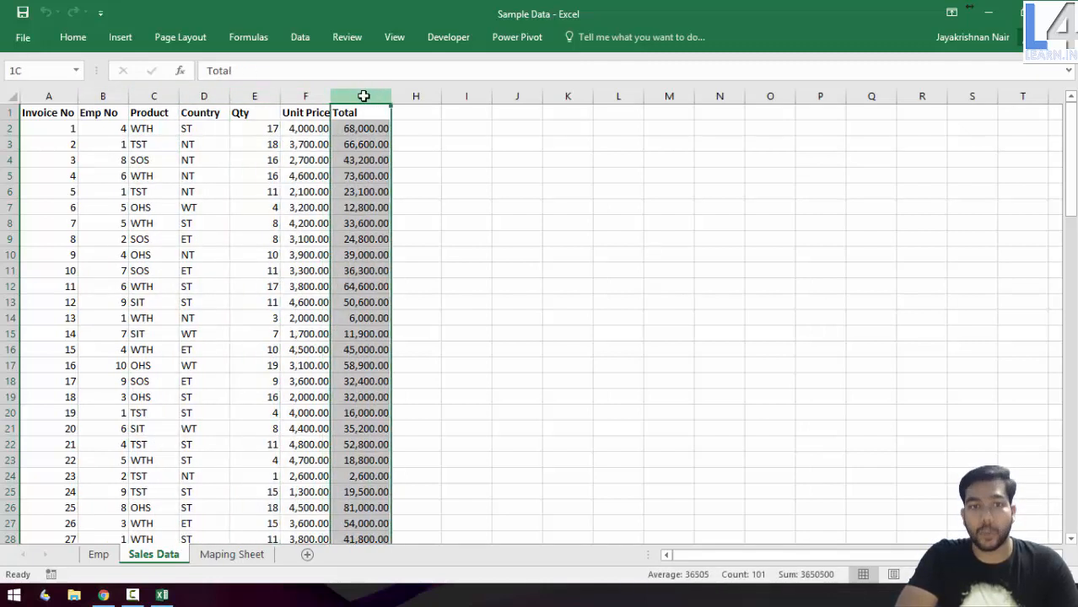
{"action": "left_click", "coordinate": [153, 96]}
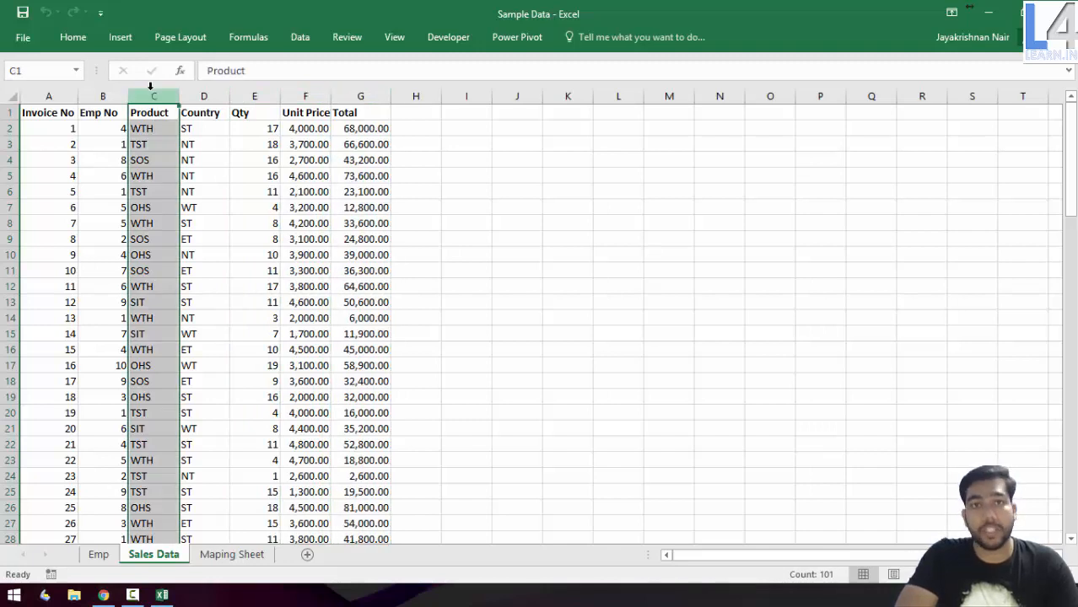
Step: Examine how the Maping Sheet pairs product IDs WTH and TST with their product names
{"action": "left_click", "coordinate": [233, 554]}
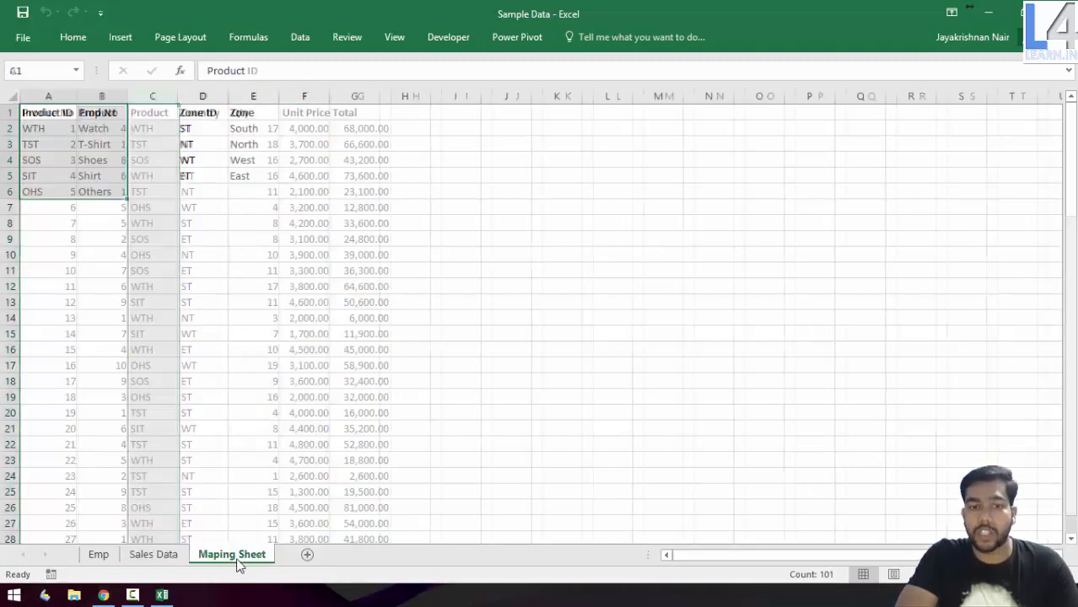
{"action": "left_click", "coordinate": [214, 269]}
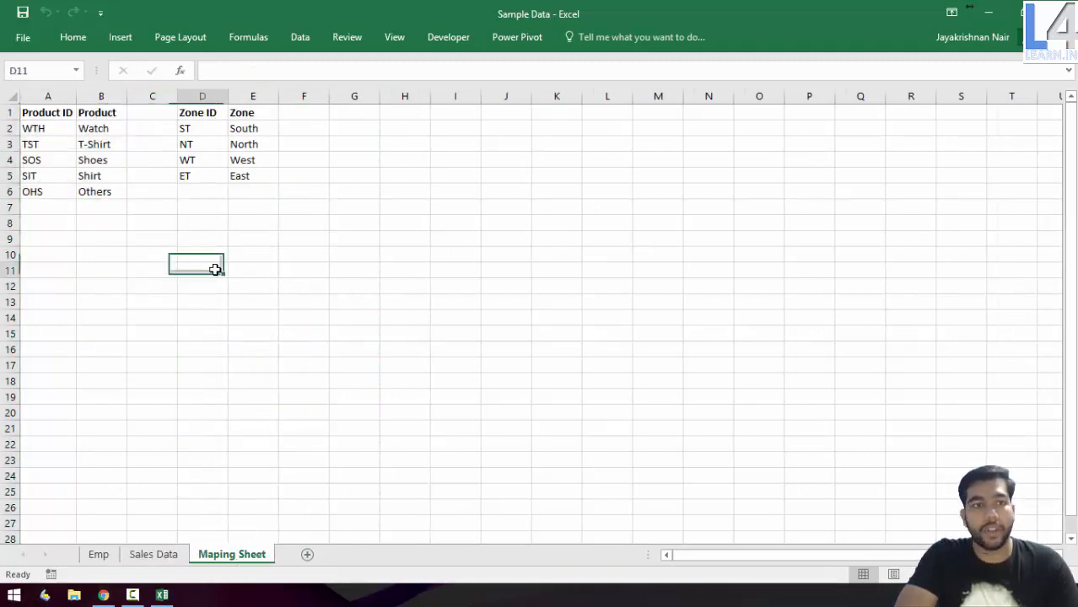
{"action": "left_click", "coordinate": [40, 130]}
{"action": "left_click", "coordinate": [93, 128]}
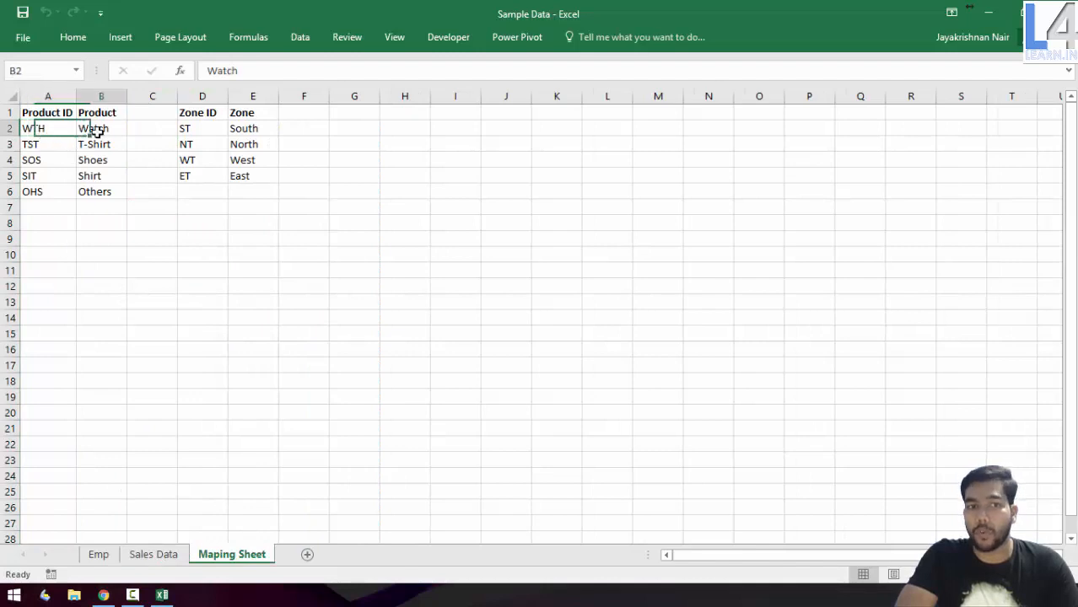
{"action": "left_click", "coordinate": [37, 147]}
{"action": "left_click", "coordinate": [105, 144]}
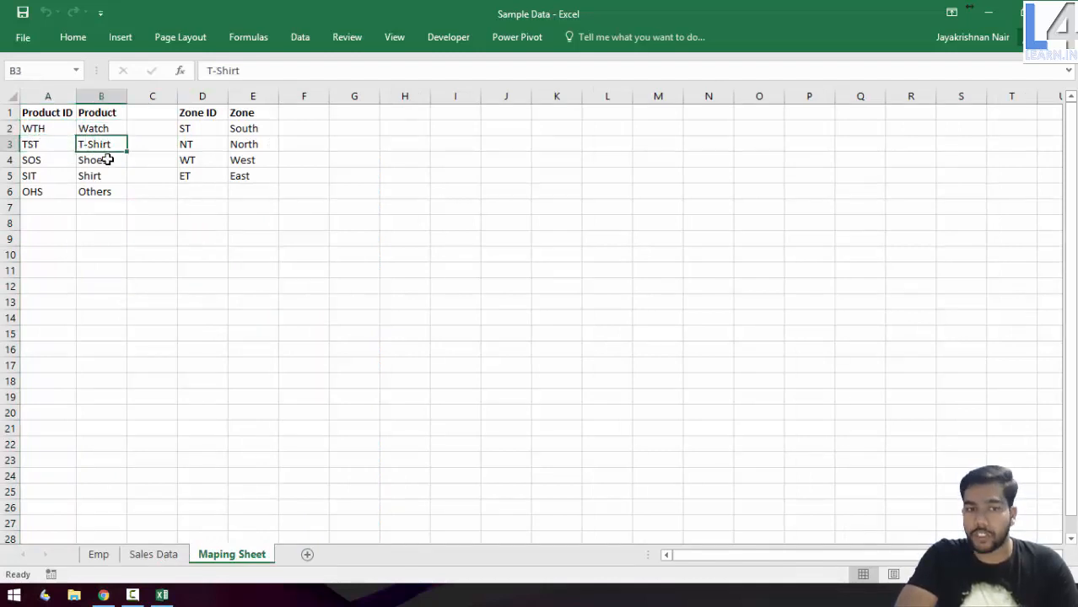
Step: Examine the first invoice record on the Sales Data sheet field by field, from invoice number through total
{"action": "left_click", "coordinate": [150, 556]}
{"action": "left_click", "coordinate": [41, 132]}
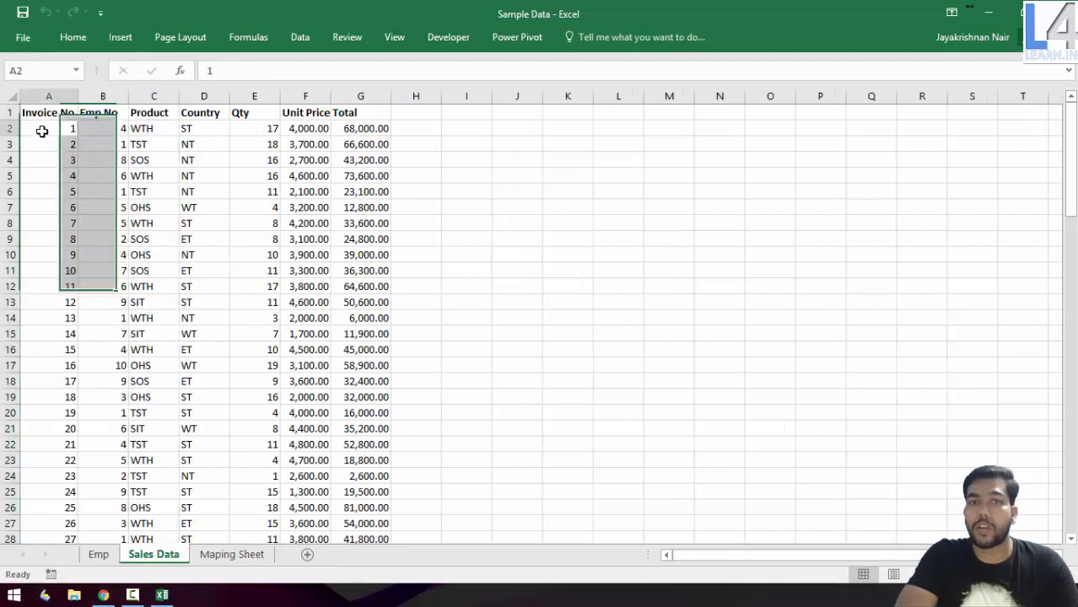
{"action": "left_click", "coordinate": [108, 127]}
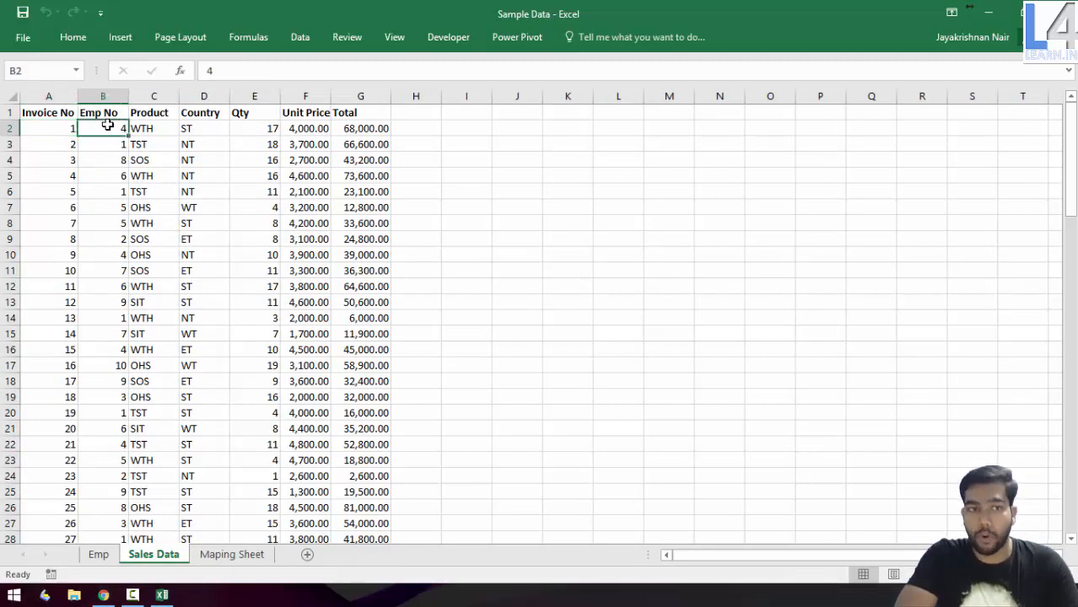
{"action": "left_click", "coordinate": [171, 129]}
{"action": "left_click", "coordinate": [201, 129]}
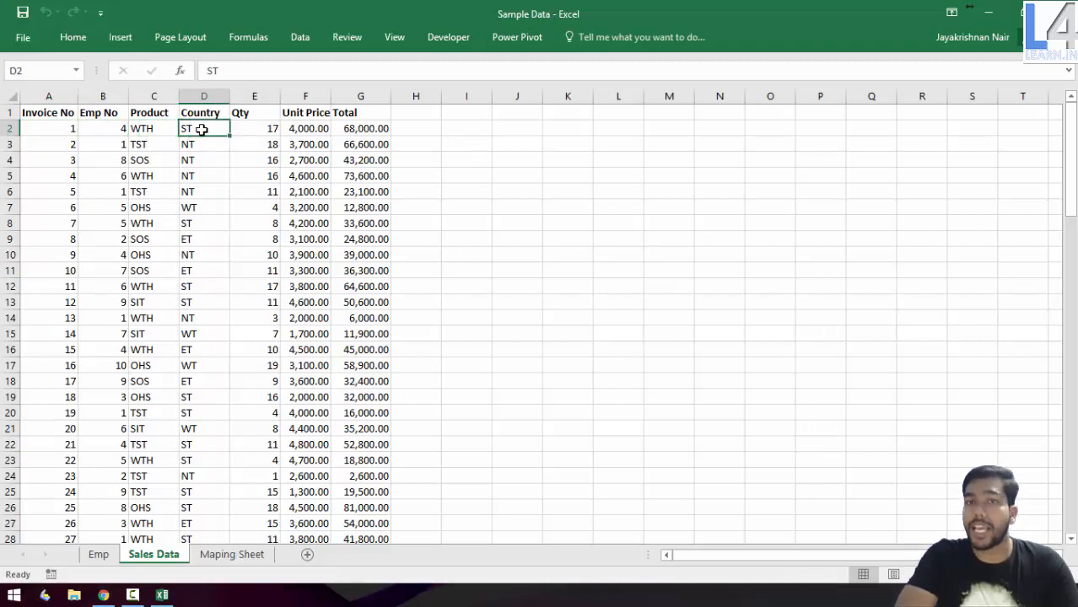
{"action": "left_click", "coordinate": [243, 128]}
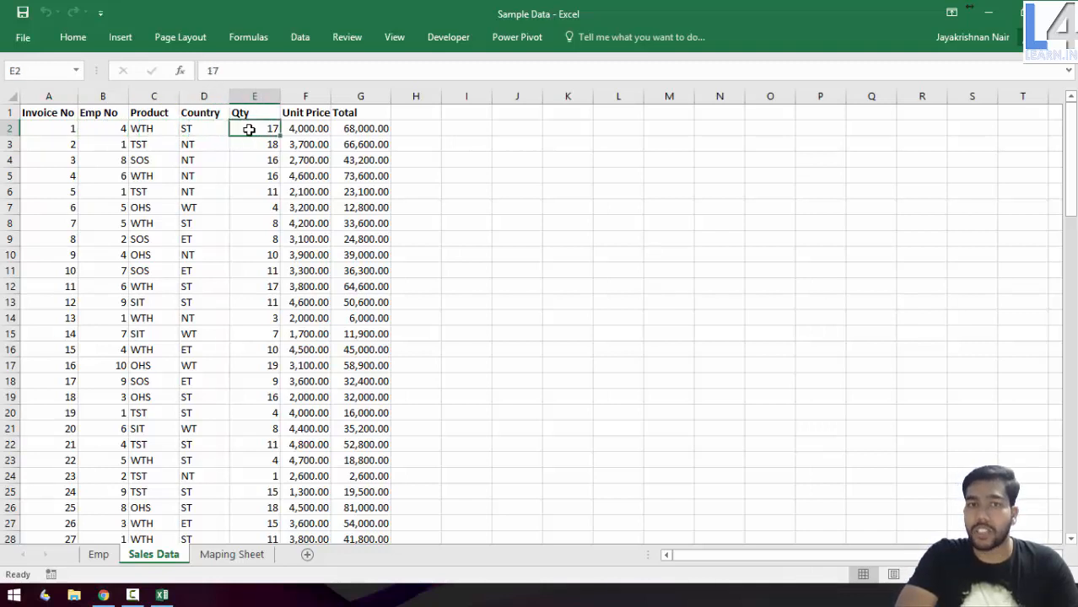
{"action": "left_click", "coordinate": [314, 126]}
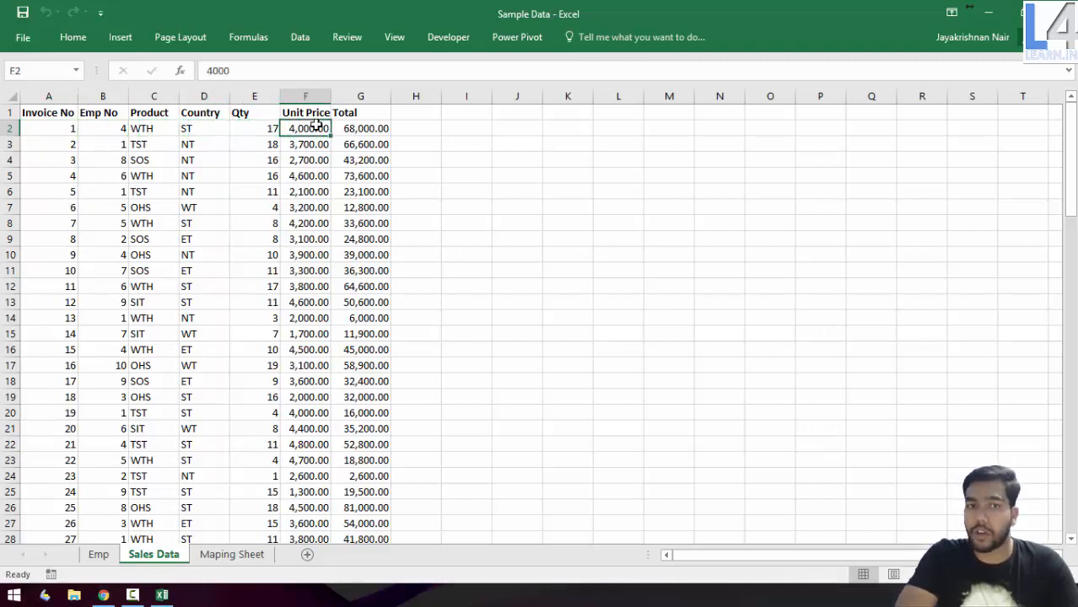
{"action": "left_click", "coordinate": [356, 127]}
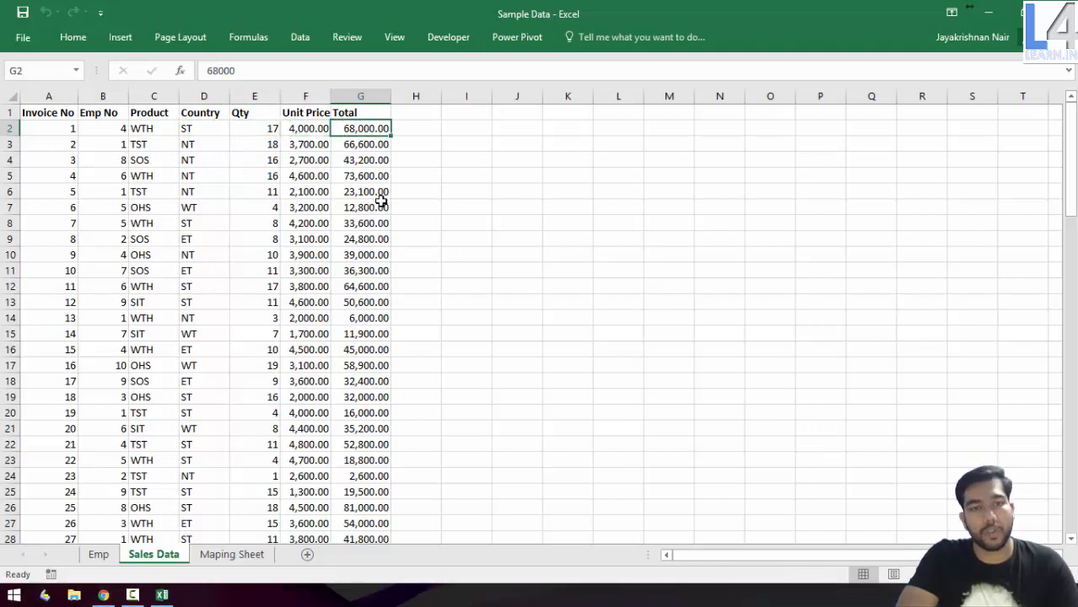
Step: Review the Maping Sheet and the Emp sheet, and return to the Sales Data sheet
{"action": "key", "text": "ctrl+Page_Down"}
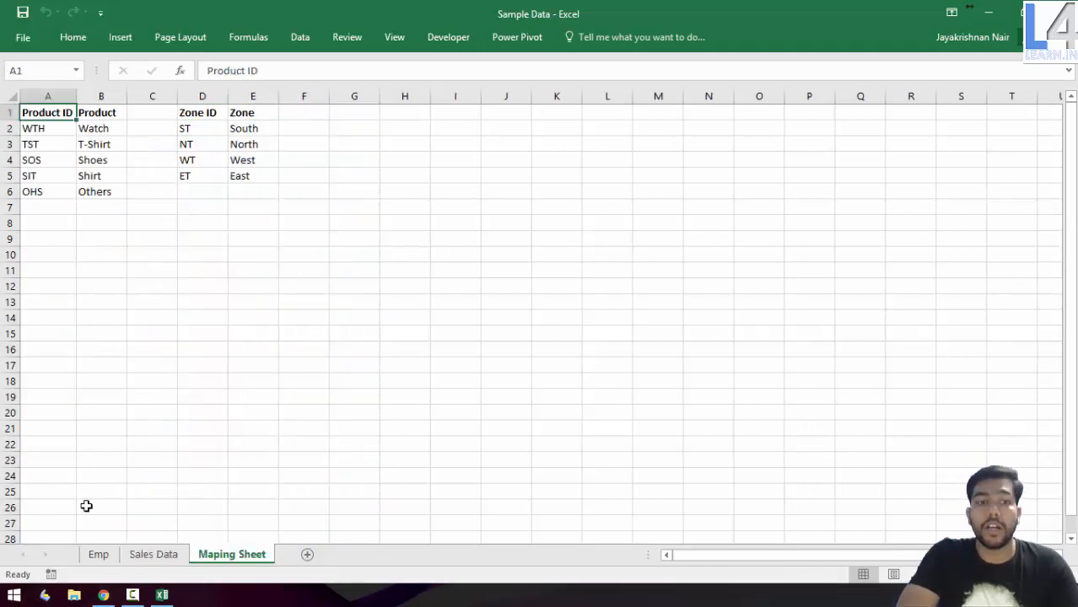
{"action": "left_click", "coordinate": [101, 556]}
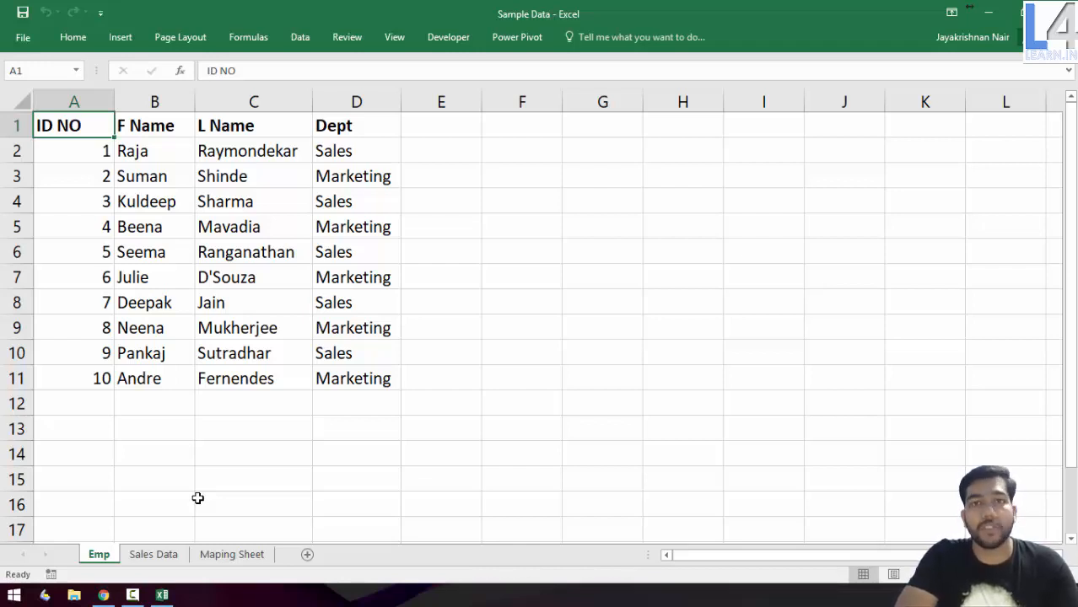
{"action": "key", "text": "ctrl+Page_Down"}
{"action": "left_click", "coordinate": [225, 270]}
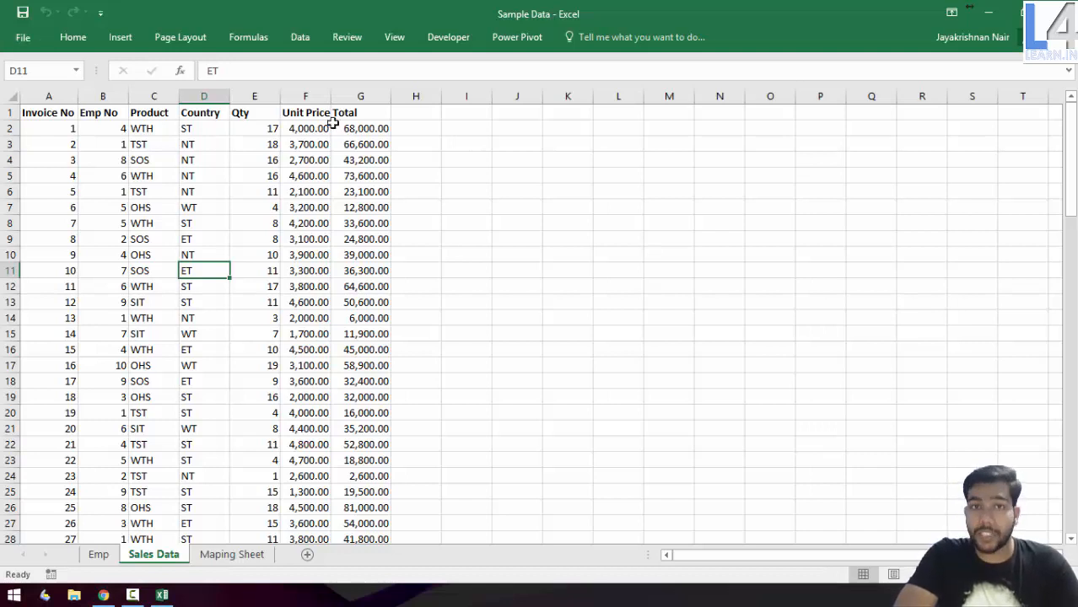
Step: Check in the COM add-ins list that Microsoft Power Pivot for Excel is enabled, and view the Power Pivot commands
{"action": "left_click", "coordinate": [21, 37]}
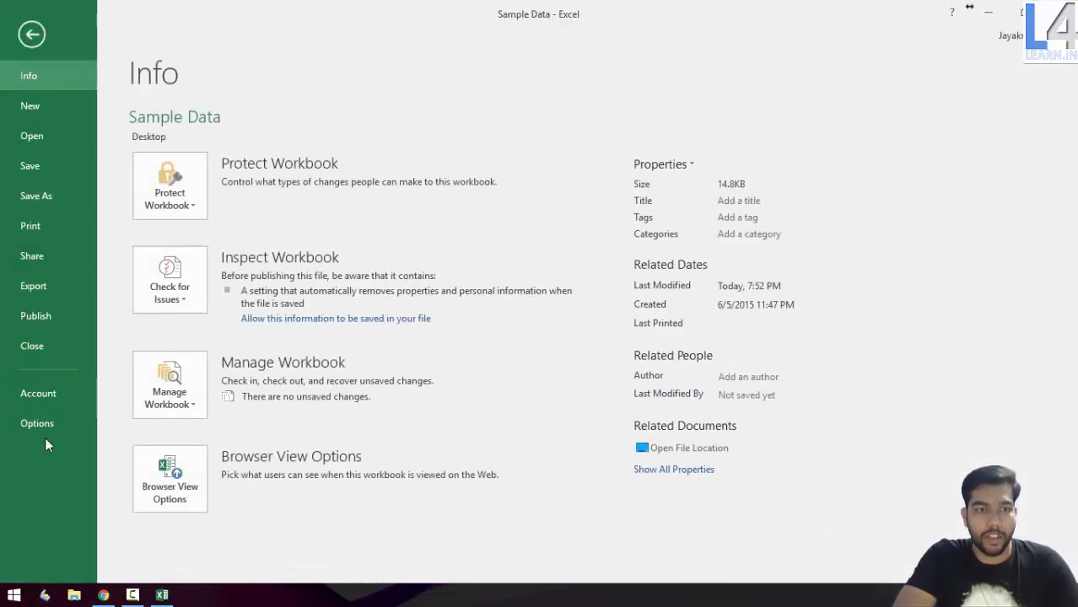
{"action": "left_click", "coordinate": [38, 423]}
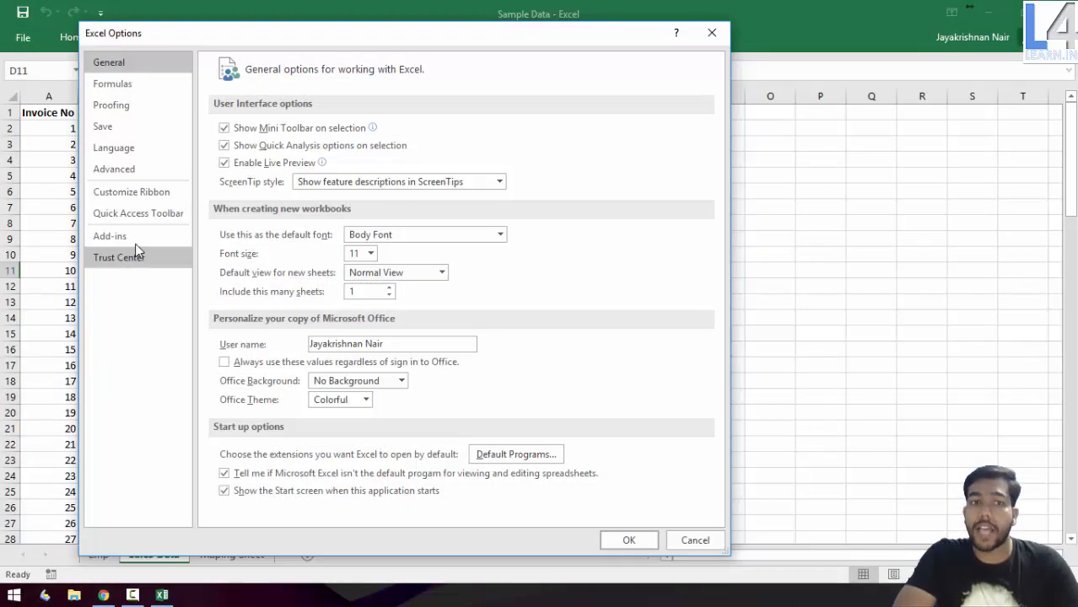
{"action": "left_click", "coordinate": [126, 239]}
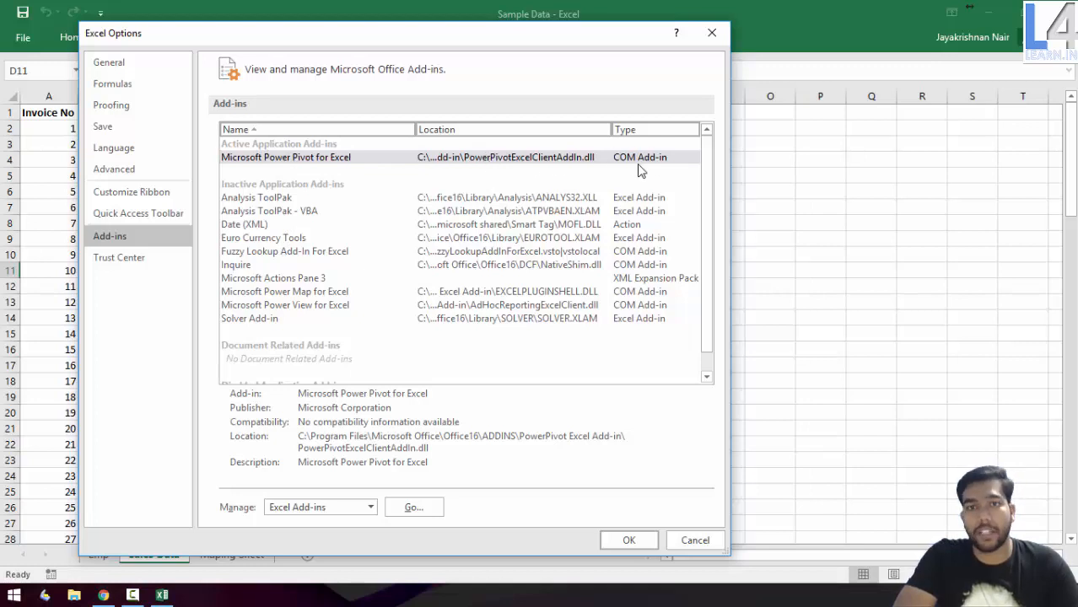
{"action": "left_click", "coordinate": [296, 509]}
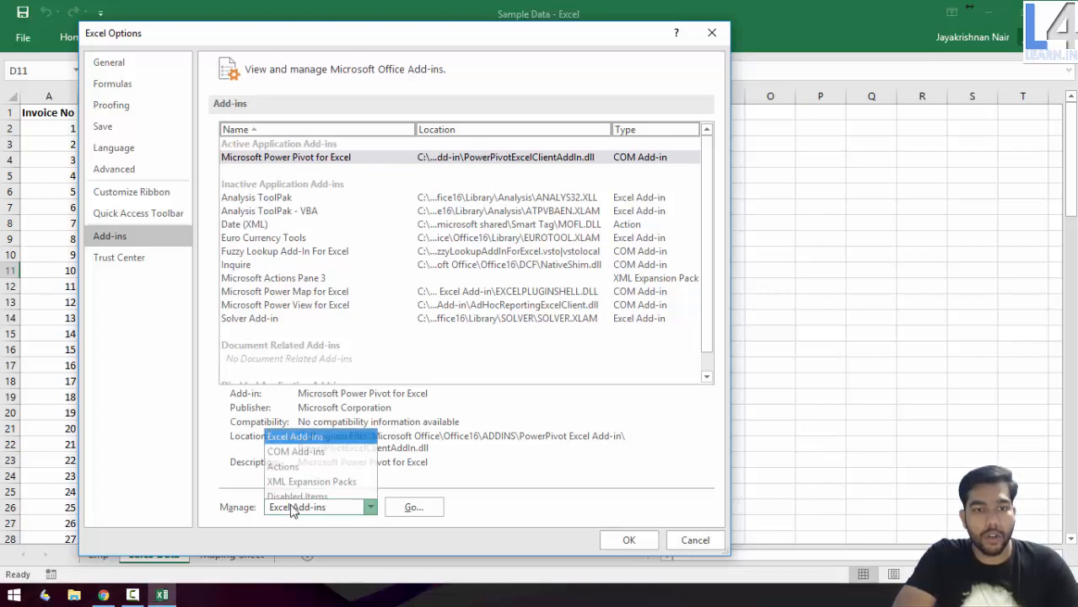
{"action": "left_click", "coordinate": [300, 447]}
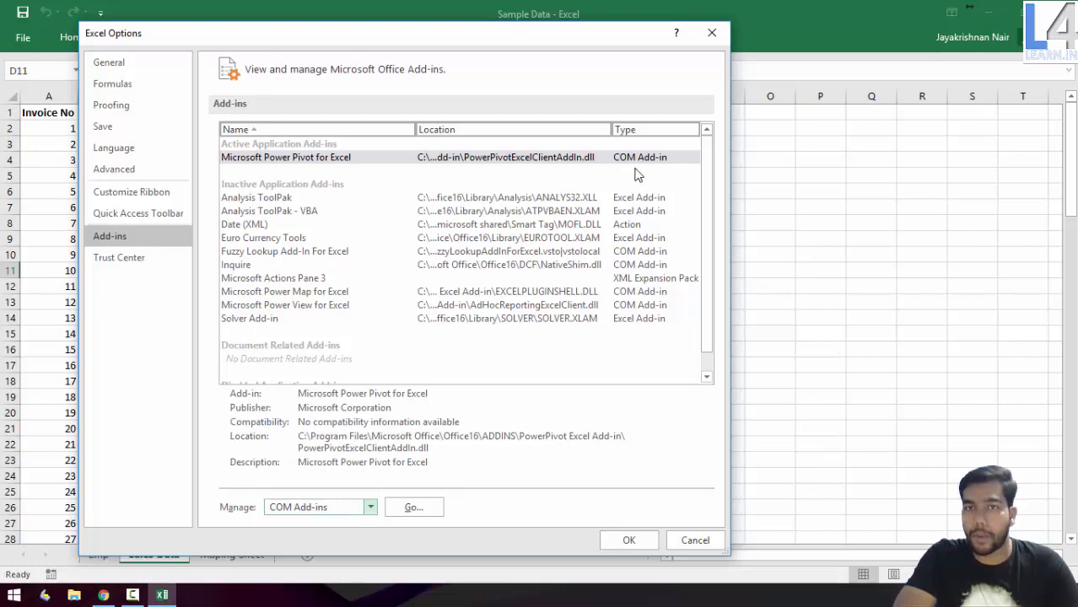
{"action": "left_click", "coordinate": [411, 507]}
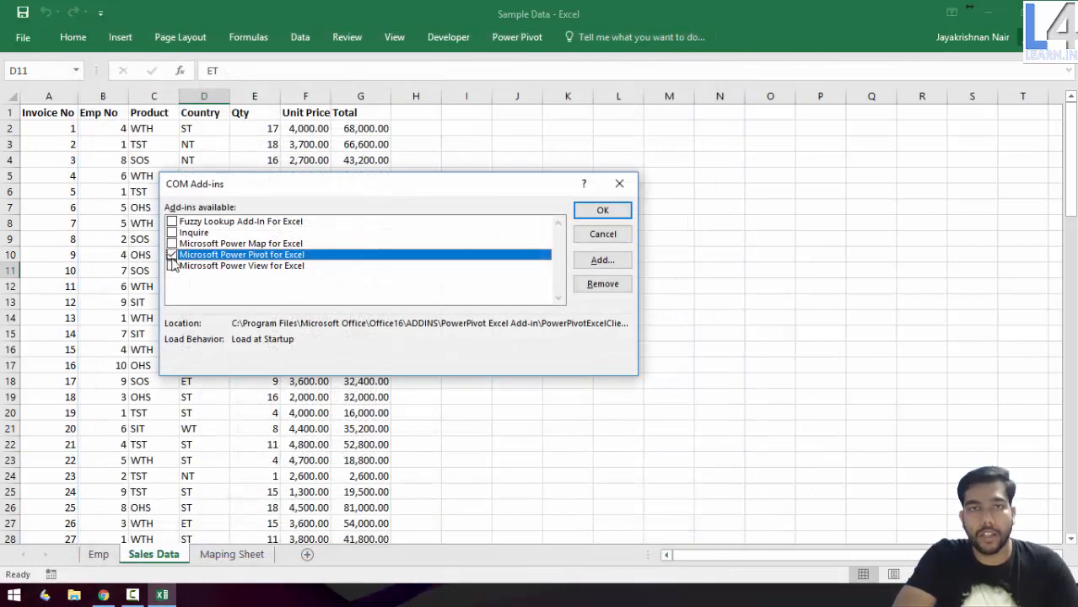
{"action": "left_click", "coordinate": [600, 238]}
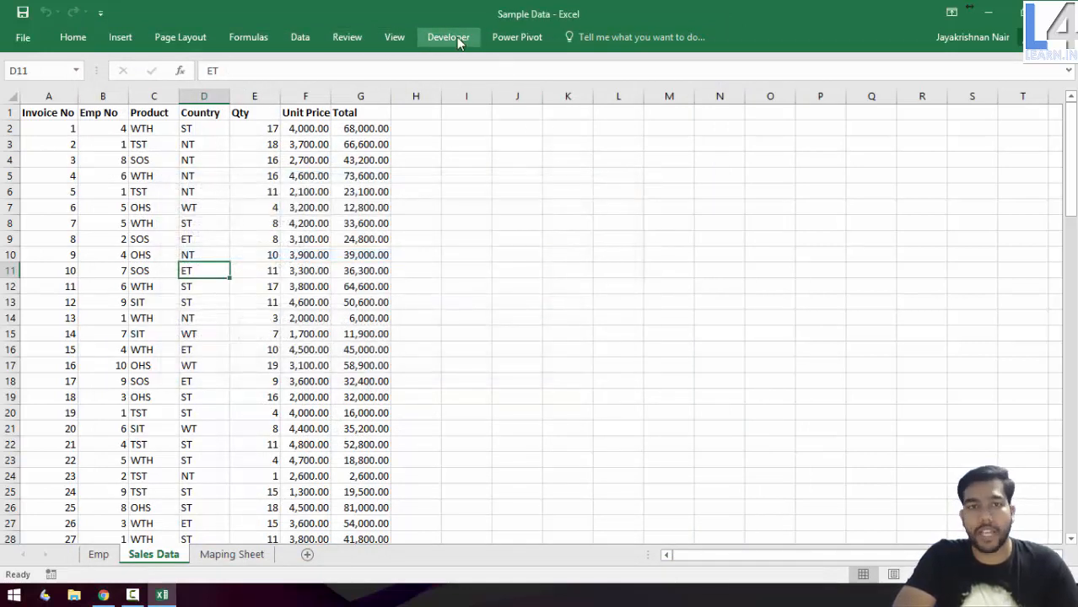
{"action": "left_click", "coordinate": [515, 40]}
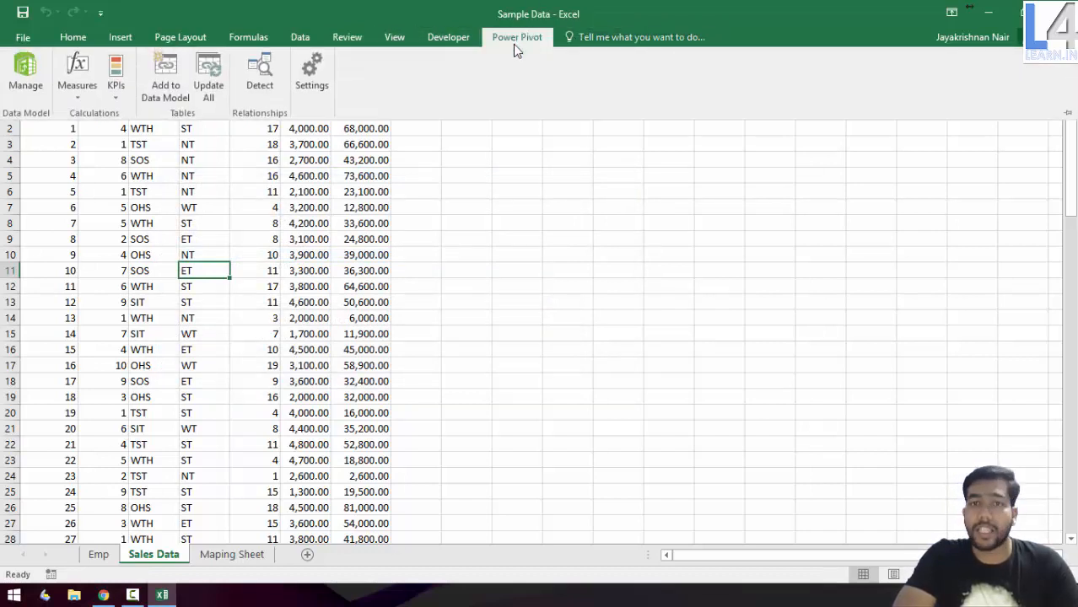
{"action": "left_click", "coordinate": [203, 179]}
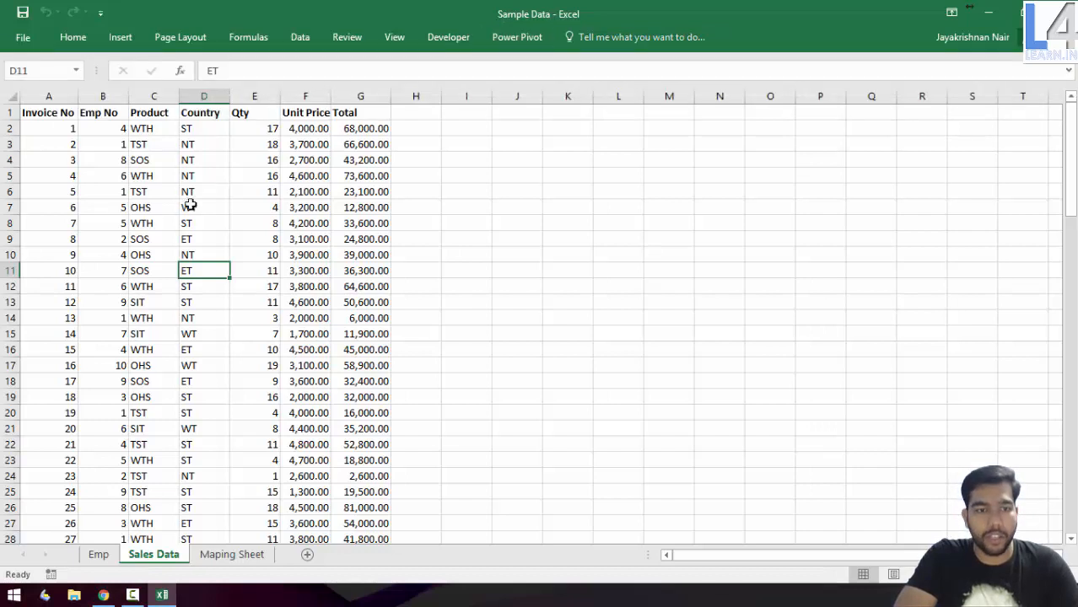
Step: Add the employee range A1:D11 on the Emp sheet to the data model as a table with headers
{"action": "left_click", "coordinate": [98, 554]}
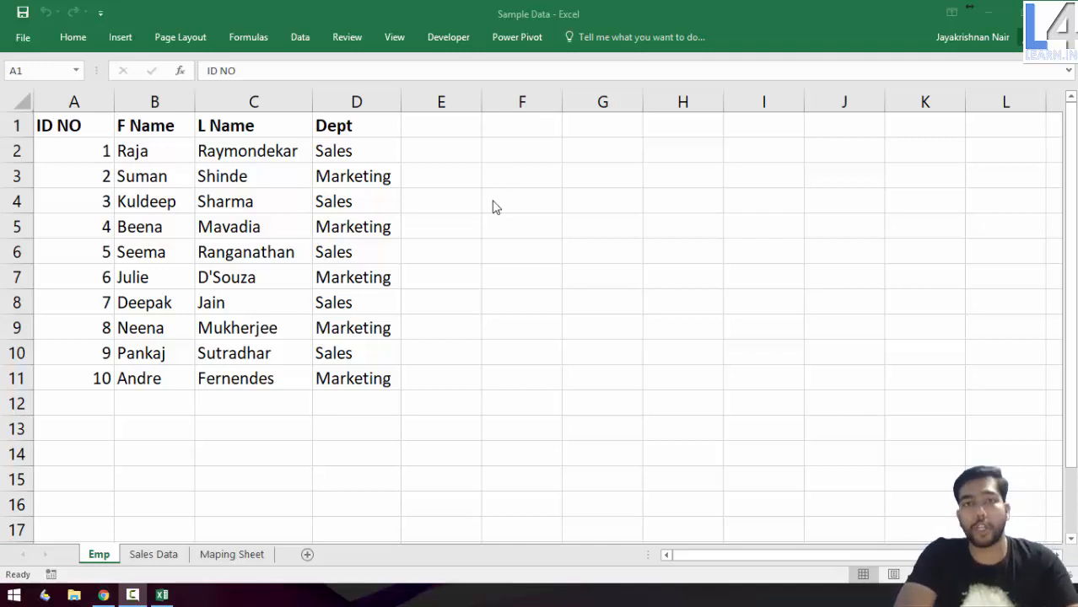
{"action": "left_click", "coordinate": [170, 201]}
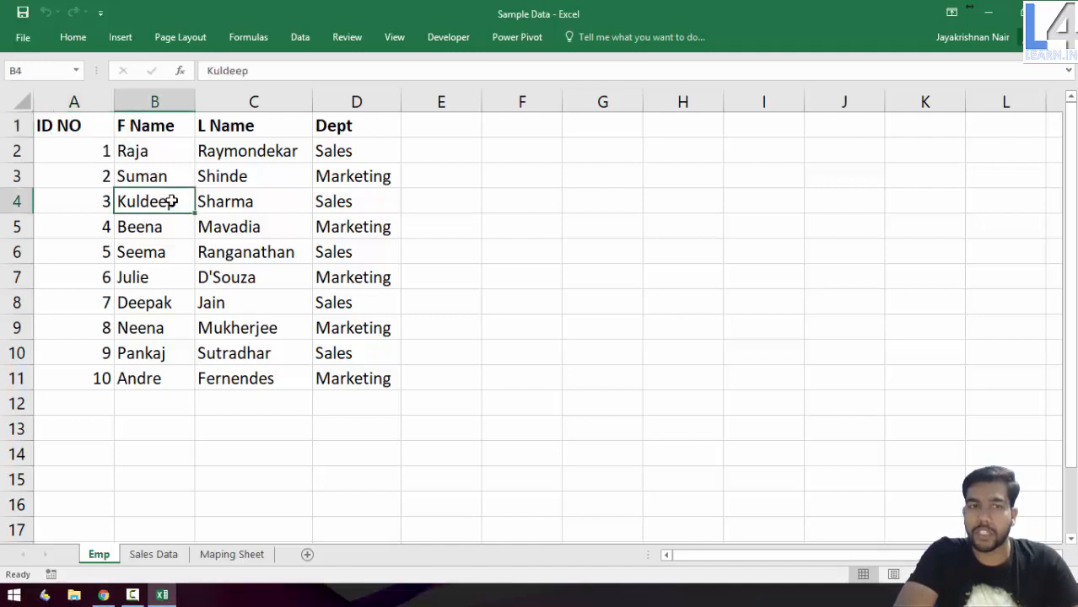
{"action": "left_click", "coordinate": [519, 39]}
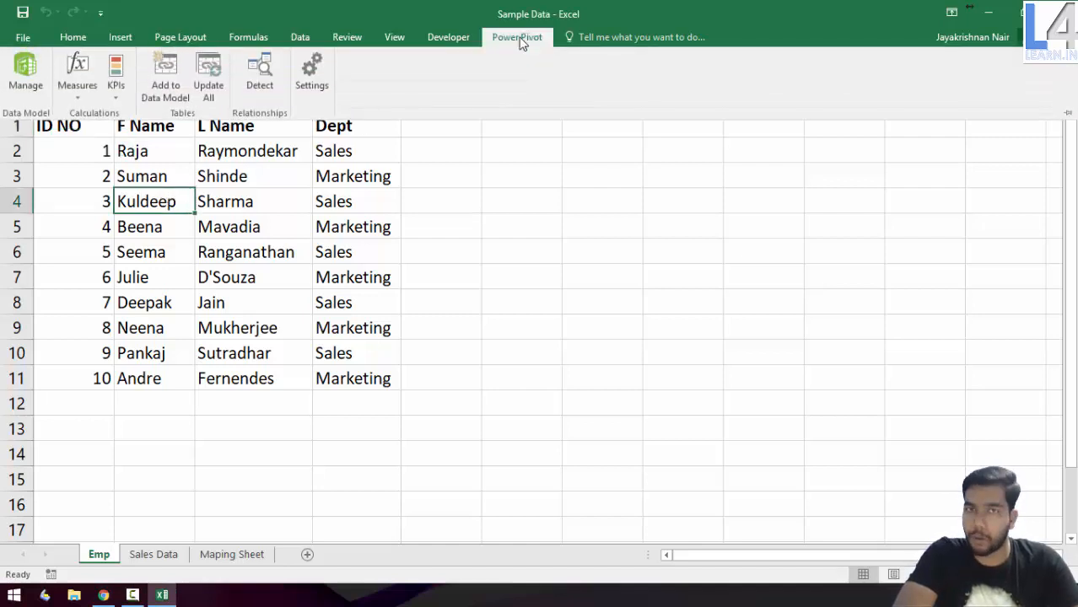
{"action": "left_click", "coordinate": [167, 78]}
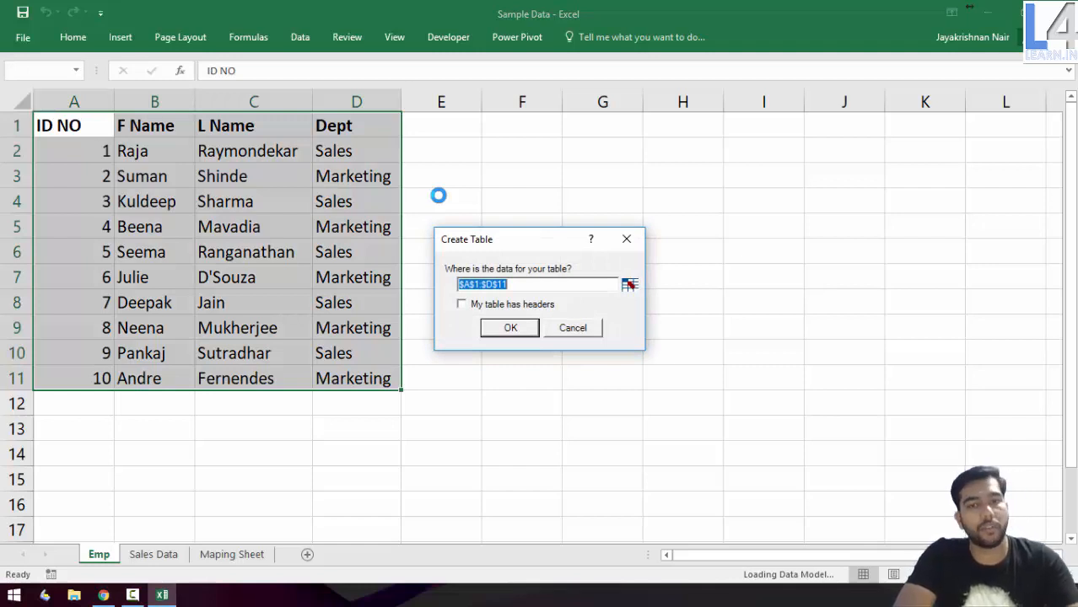
{"action": "left_click_drag", "start_coordinate": [485, 244], "coordinate": [468, 141]}
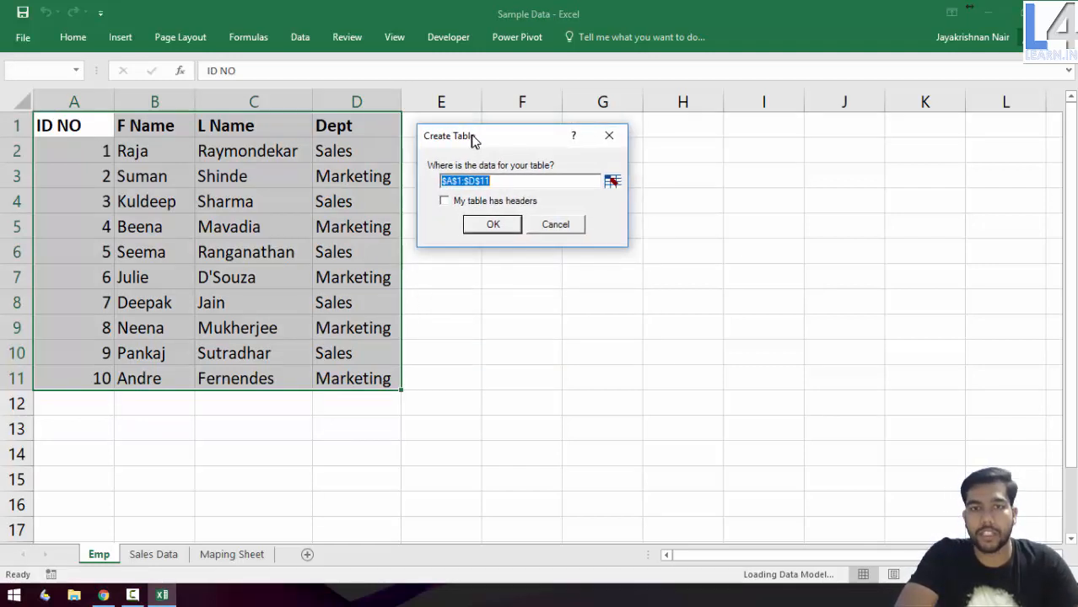
{"action": "left_click", "coordinate": [445, 218]}
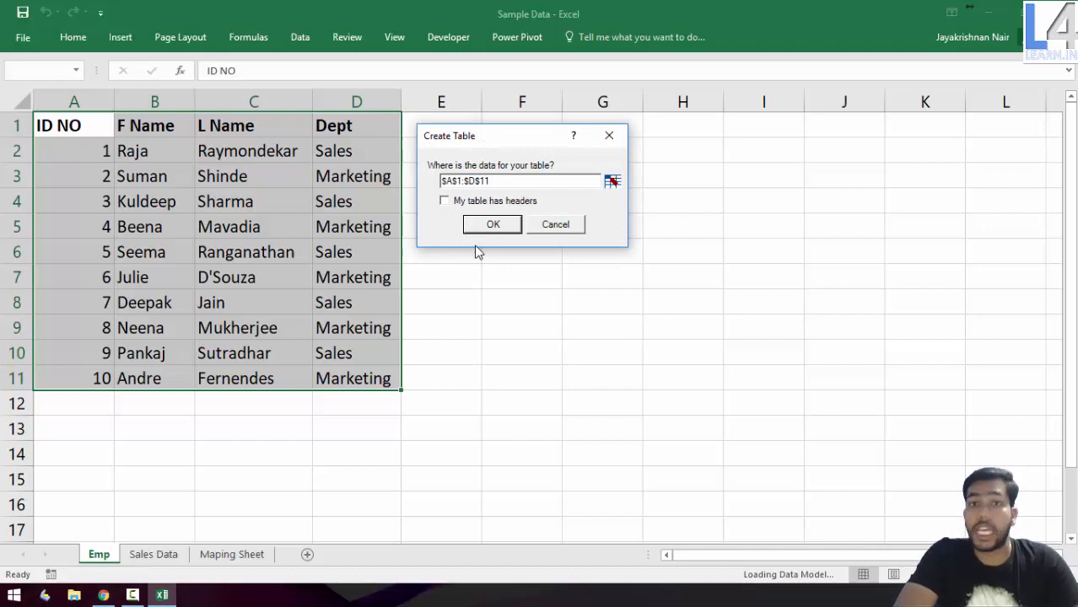
{"action": "left_click", "coordinate": [446, 202]}
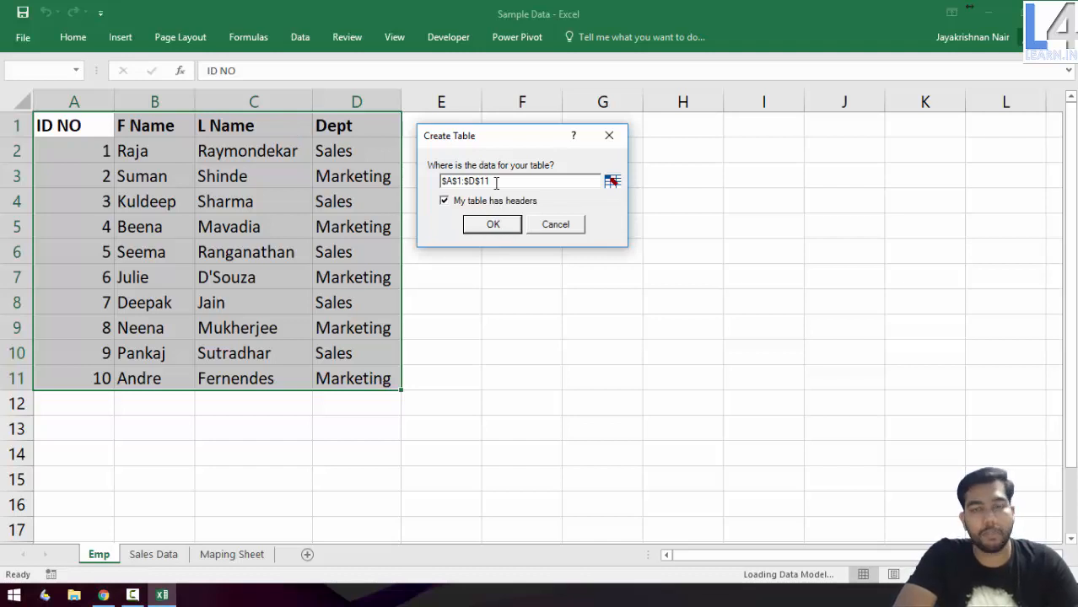
{"action": "left_click", "coordinate": [494, 225]}
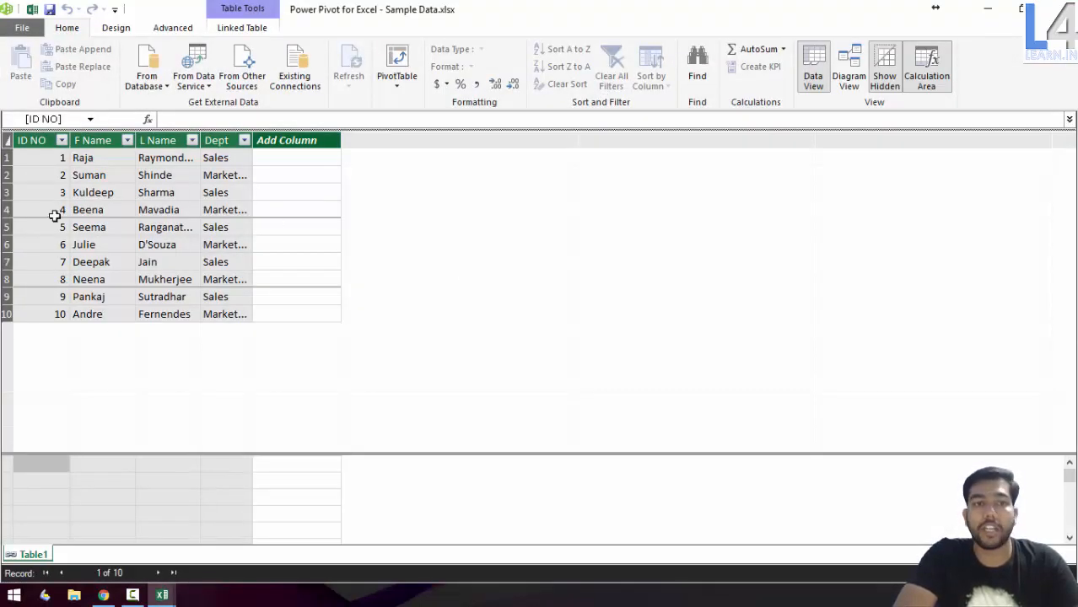
Step: Review the EmpData, SalesData, Product and Region tables in the data model, and return to EmpData
{"action": "left_click", "coordinate": [173, 209]}
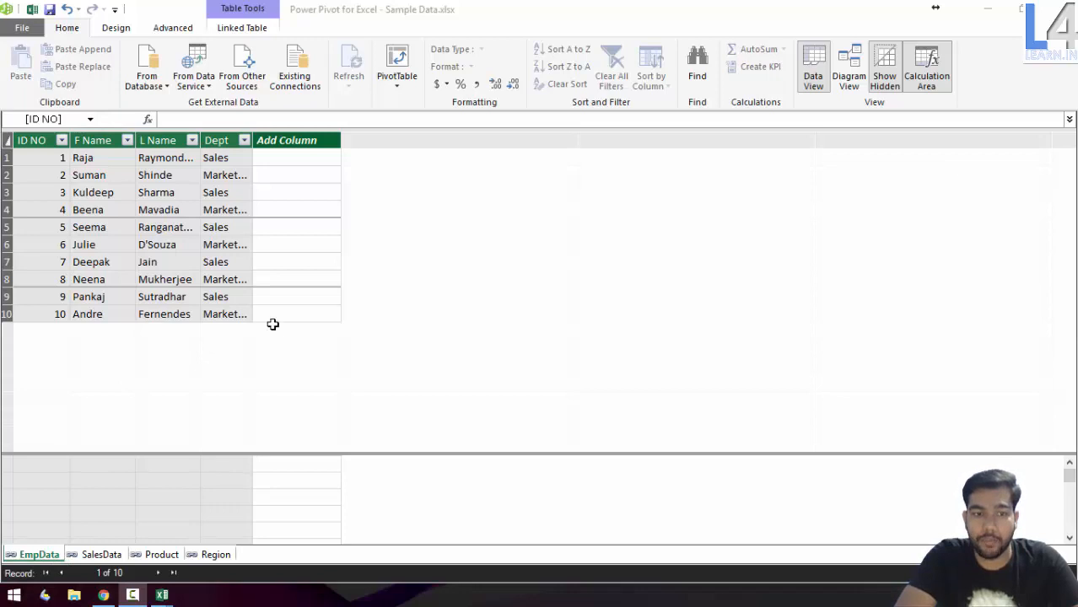
{"action": "left_click", "coordinate": [103, 559]}
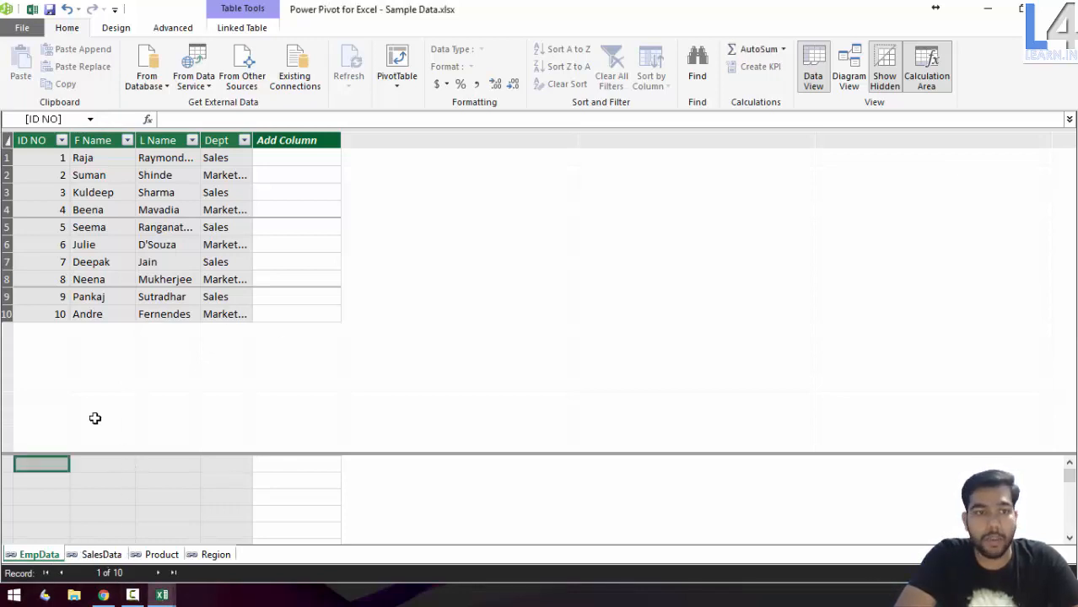
{"action": "left_click", "coordinate": [104, 557]}
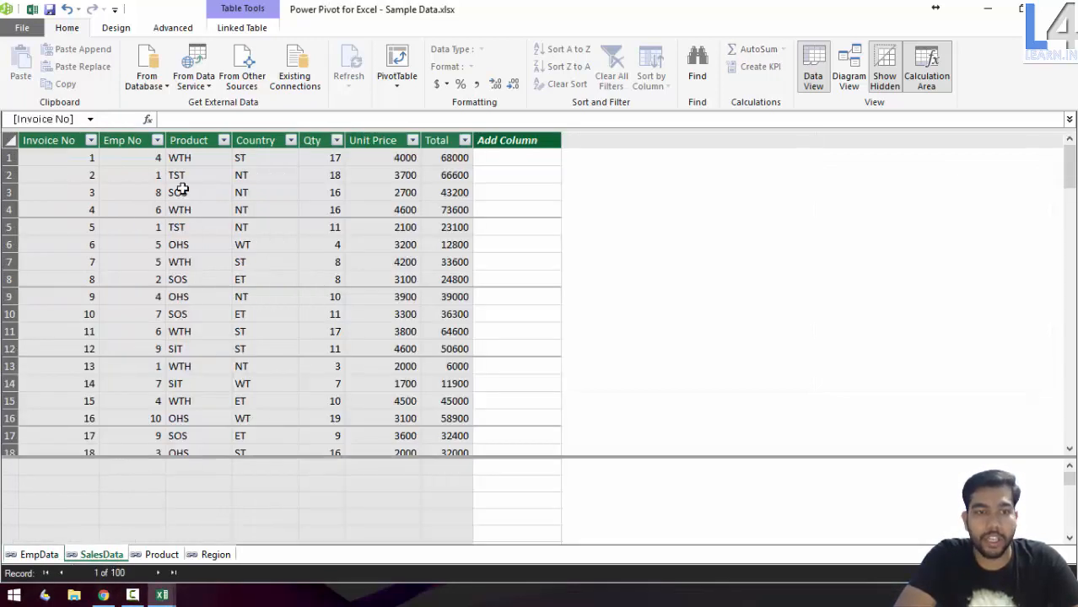
{"action": "left_click", "coordinate": [158, 555]}
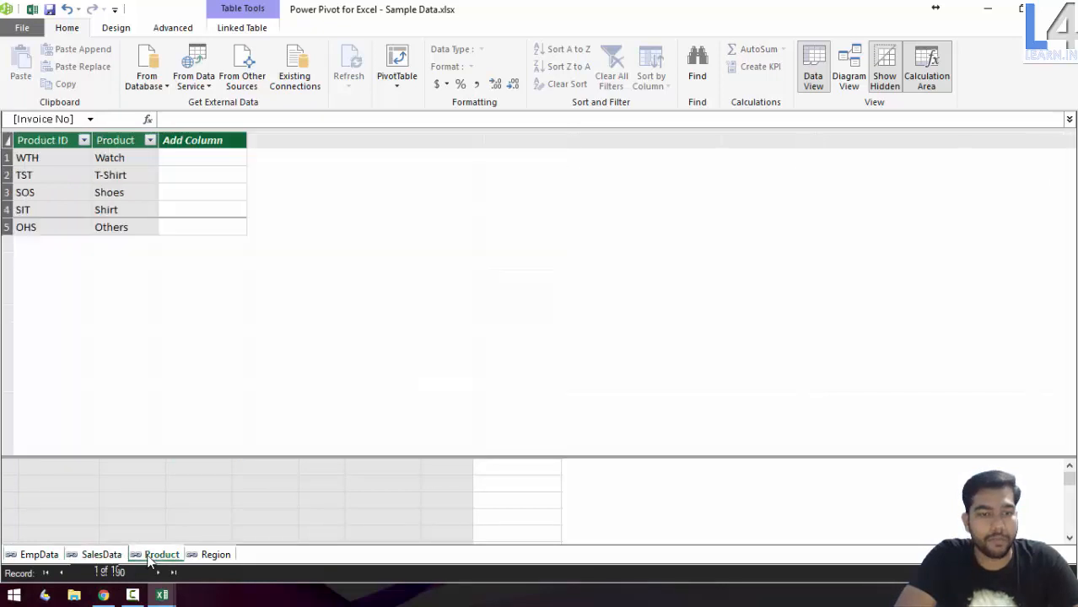
{"action": "left_click", "coordinate": [216, 555]}
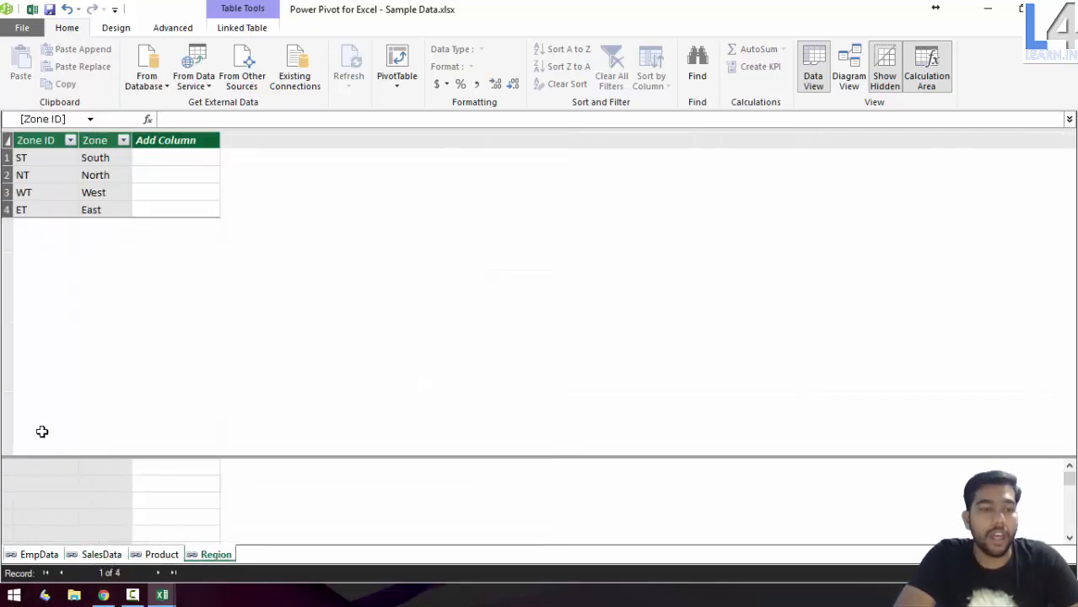
{"action": "left_click", "coordinate": [39, 555]}
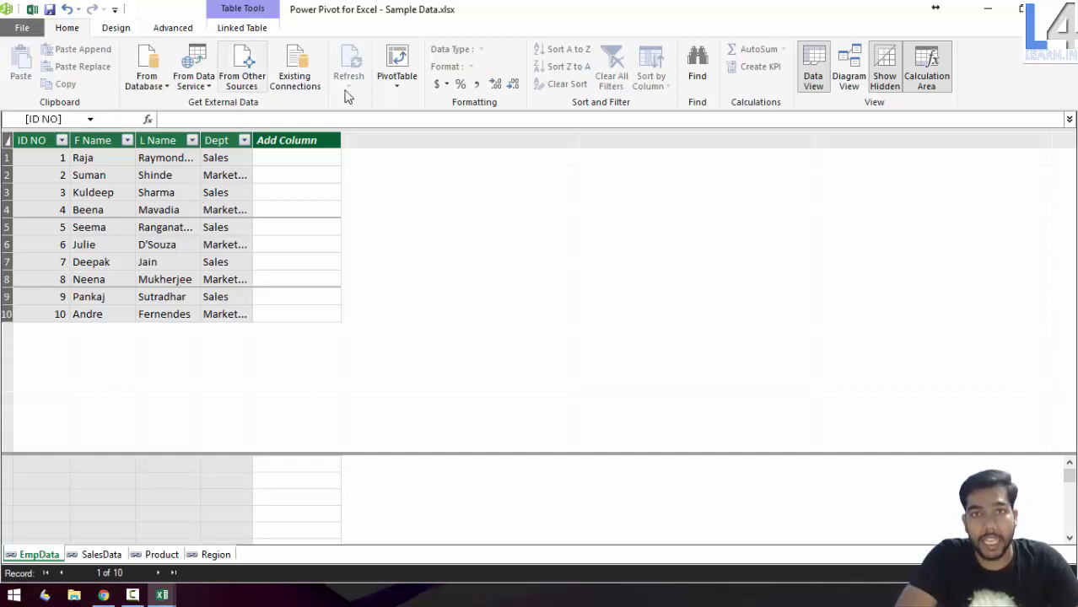
Step: Enlarge the SalesData table in the diagram view to show all fields, and relate EmpData's ID NO to its Emp No field
{"action": "left_click", "coordinate": [849, 76]}
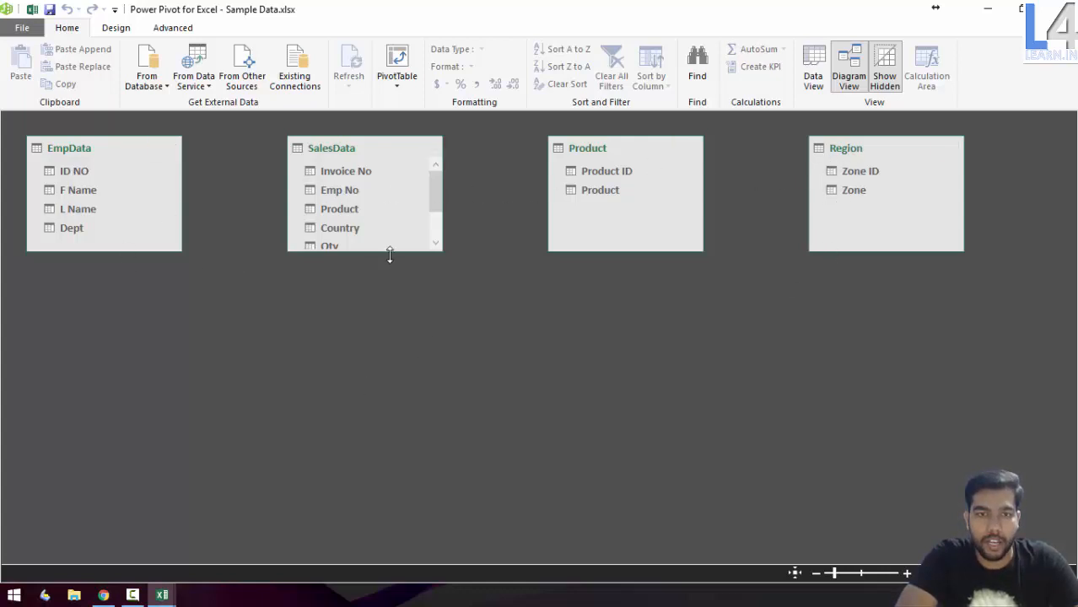
{"action": "left_click_drag", "start_coordinate": [390, 251], "coordinate": [388, 308]}
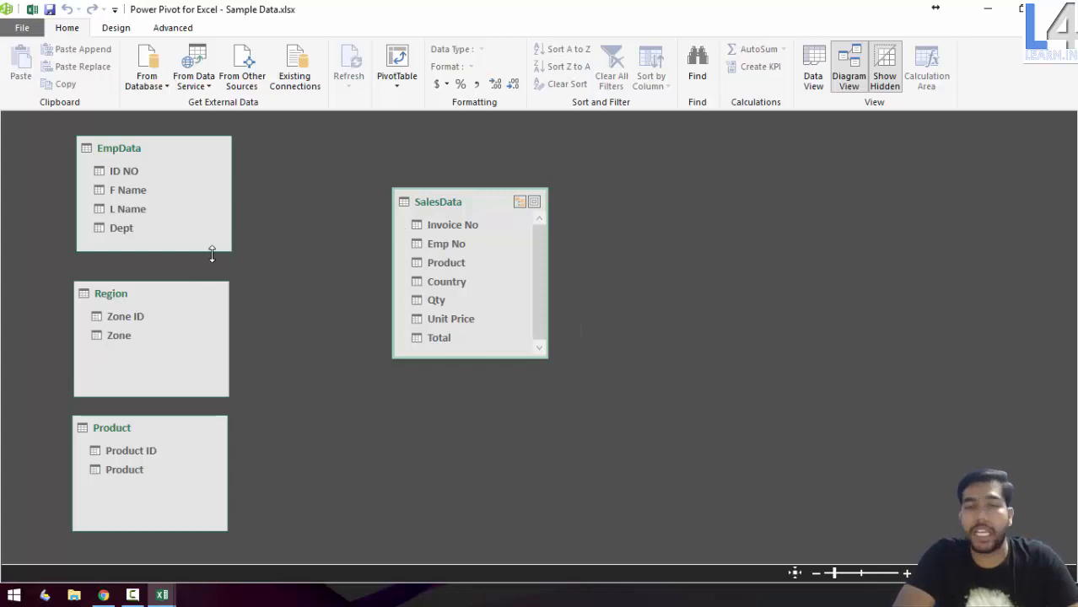
{"action": "left_click", "coordinate": [126, 172]}
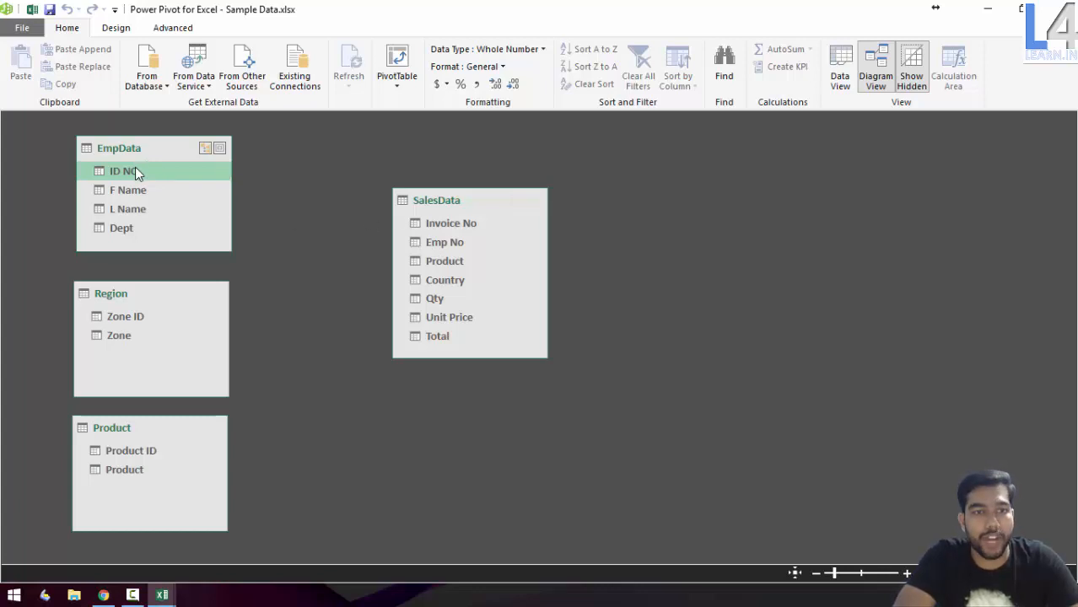
{"action": "left_click_drag", "start_coordinate": [135, 171], "coordinate": [429, 244]}
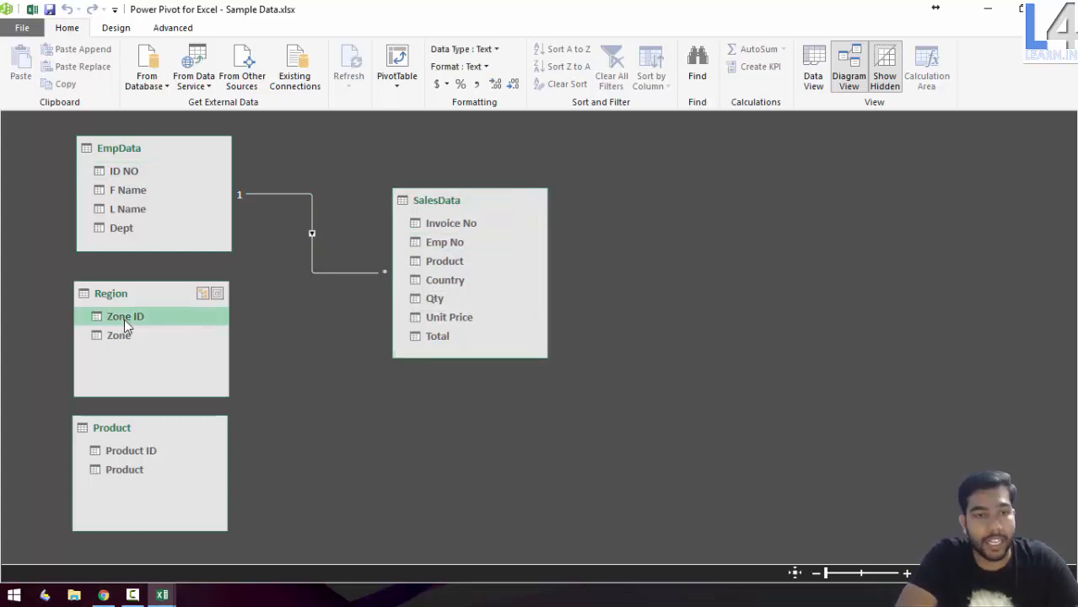
Step: Relate Region's Zone ID to SalesData's Country field, and Product's Product ID to SalesData's Product field
{"action": "left_click_drag", "start_coordinate": [124, 319], "coordinate": [428, 280]}
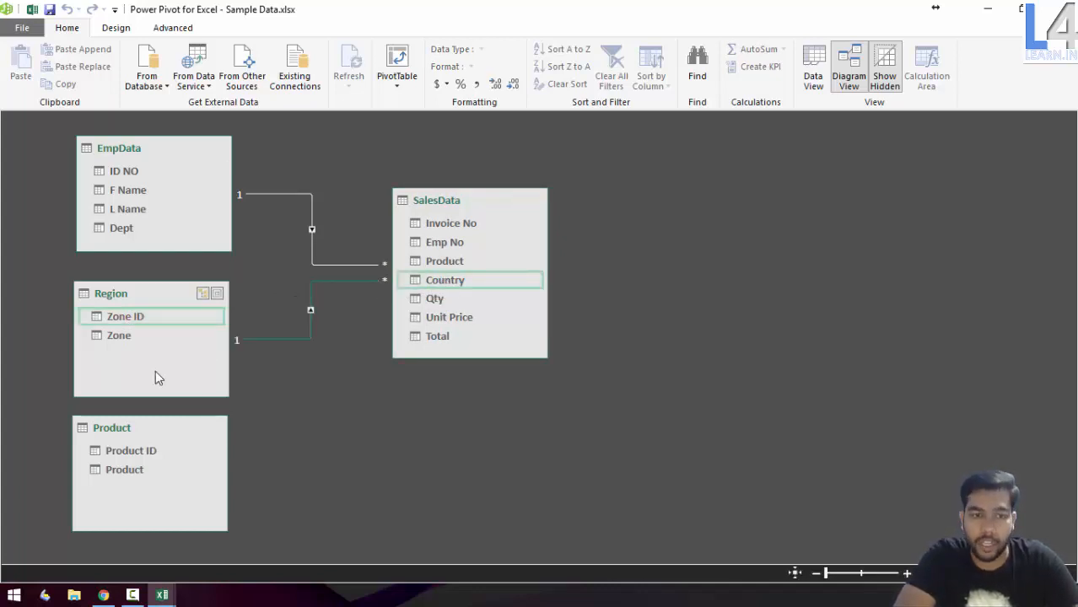
{"action": "left_click", "coordinate": [149, 450]}
{"action": "left_click_drag", "start_coordinate": [149, 450], "coordinate": [421, 260]}
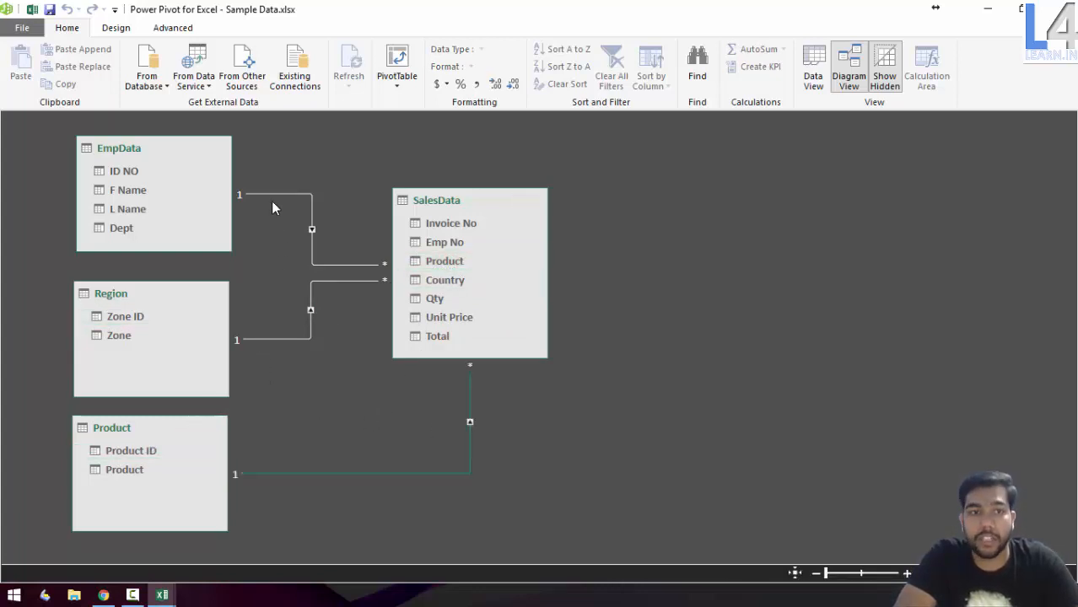
Step: Check the linked columns of the EmpData, Region and Product relationships with SalesData, leaving each one unedited
{"action": "double_click", "coordinate": [310, 223]}
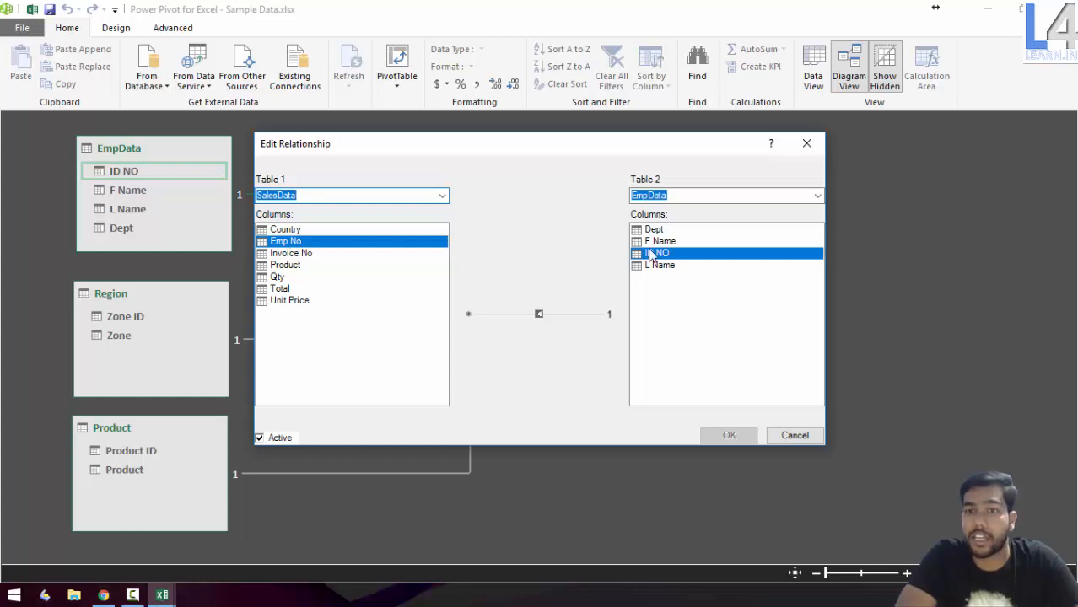
{"action": "left_click", "coordinate": [791, 437]}
{"action": "double_click", "coordinate": [306, 331]}
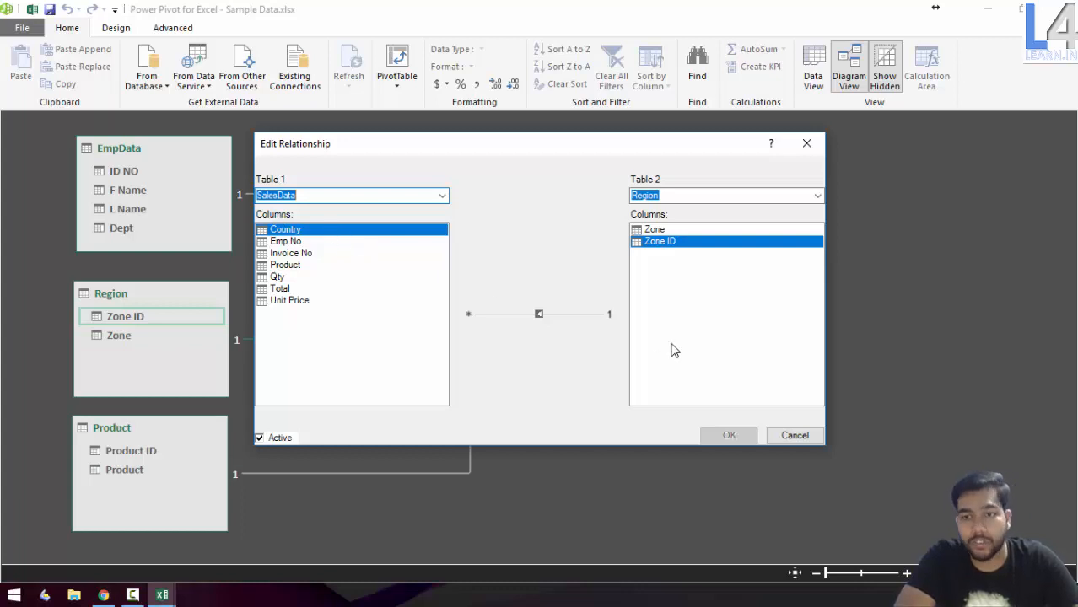
{"action": "left_click", "coordinate": [793, 435]}
{"action": "double_click", "coordinate": [325, 473]}
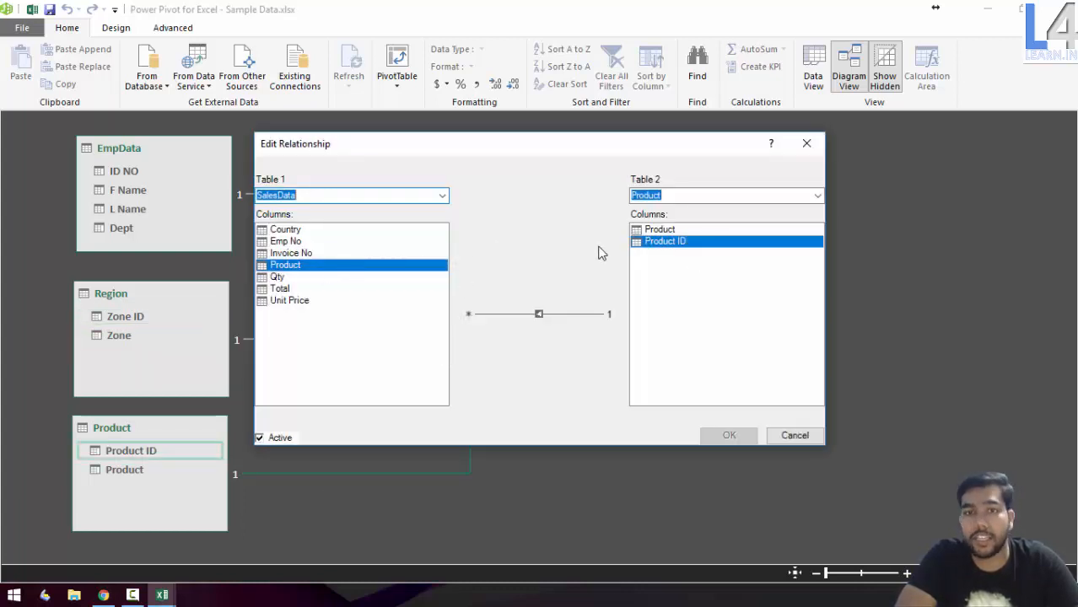
{"action": "left_click", "coordinate": [786, 434]}
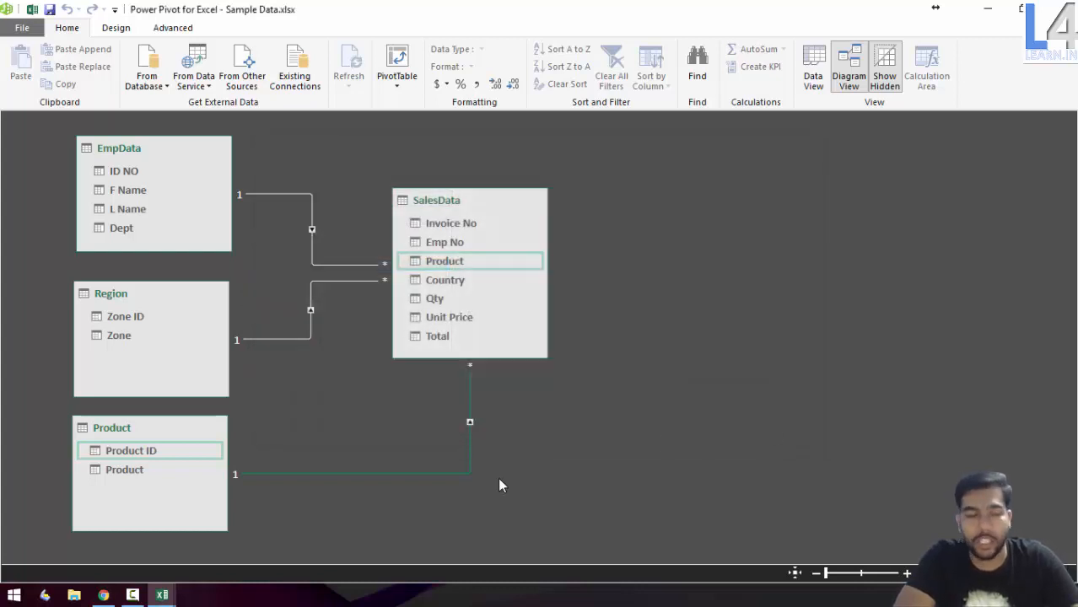
Step: Rename the Country header in D1 of the workbook's Sales Data sheet to Zone
{"action": "mouse_move", "coordinate": [162, 594]}
{"action": "left_click", "coordinate": [119, 531]}
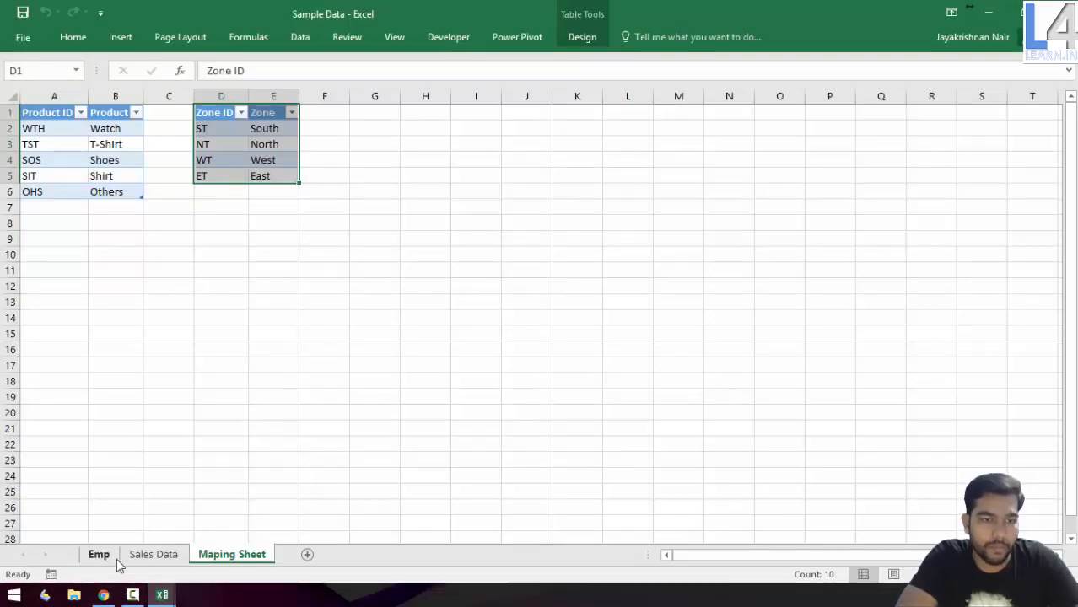
{"action": "left_click", "coordinate": [154, 554]}
{"action": "left_click", "coordinate": [224, 118]}
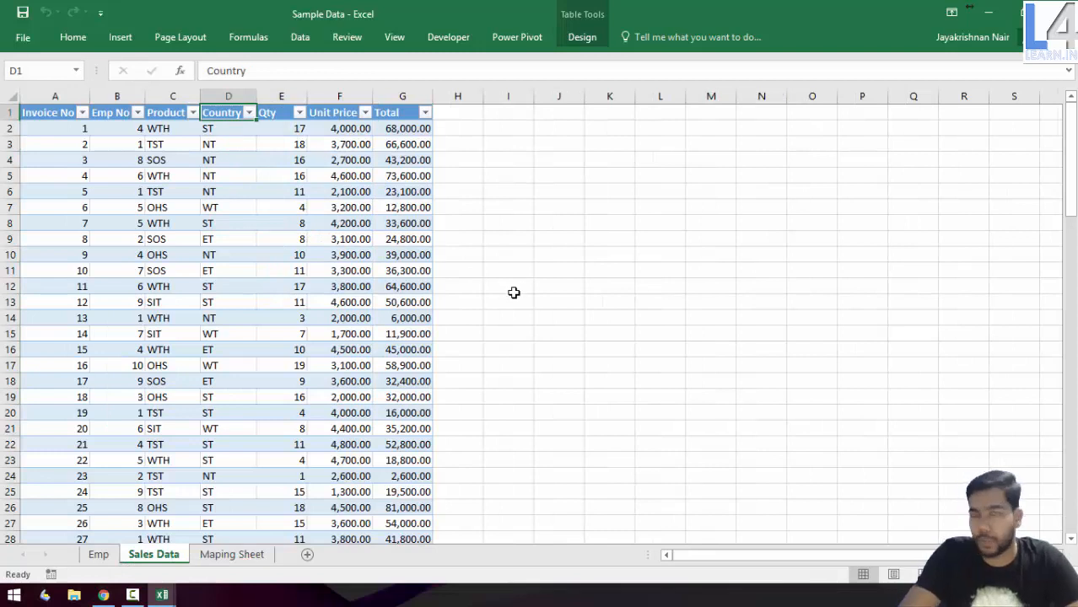
{"action": "type", "text": "Zone"}
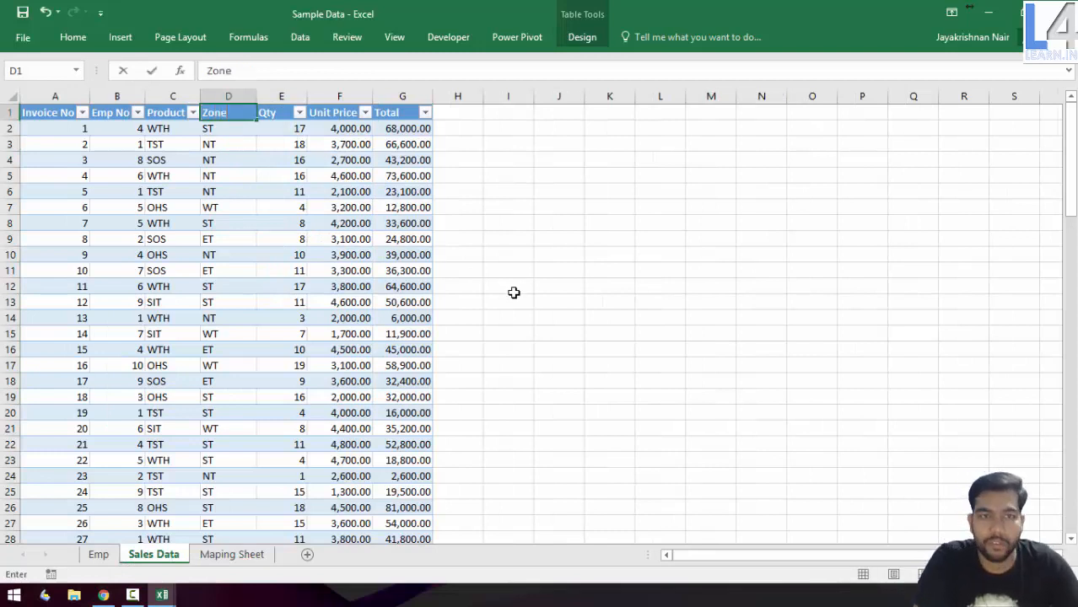
{"action": "key", "text": "Return"}
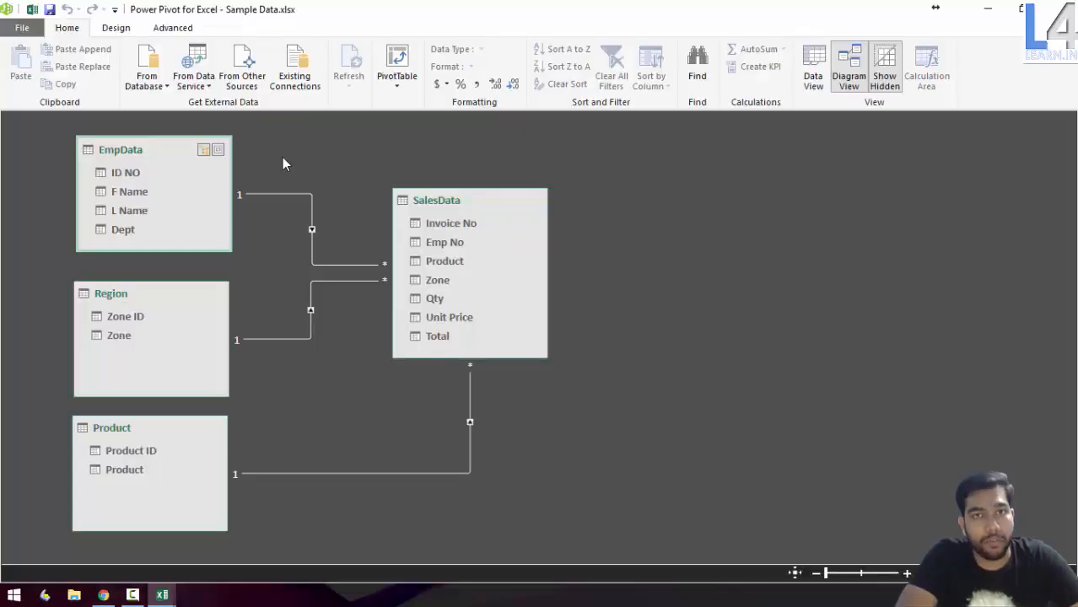
Step: Update all linked tables in the data model, and widen SalesData's Zone column to show its full header
{"action": "left_click", "coordinate": [812, 69]}
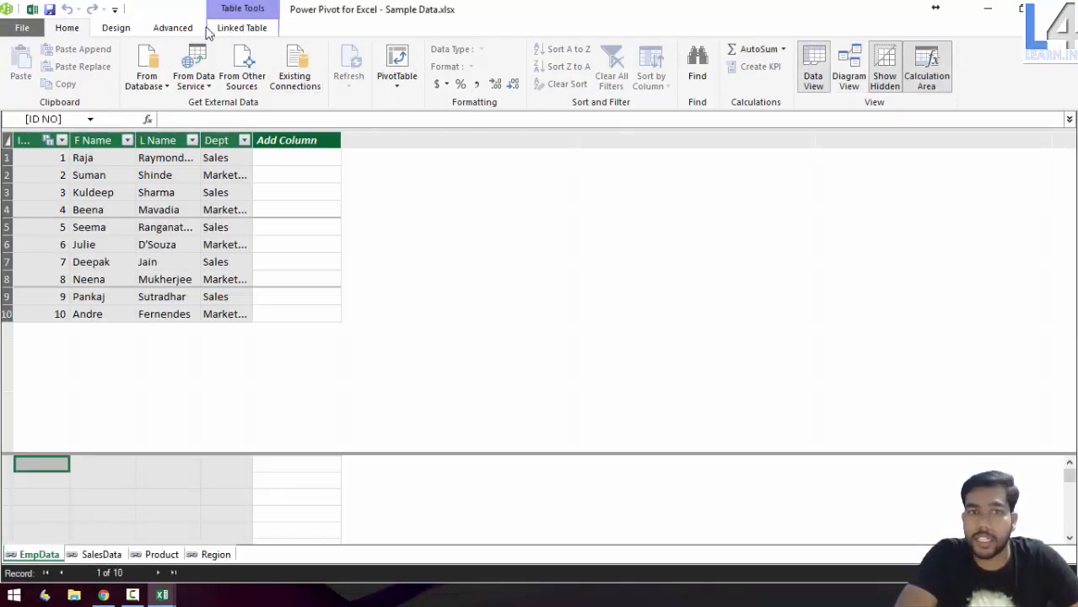
{"action": "left_click", "coordinate": [242, 29]}
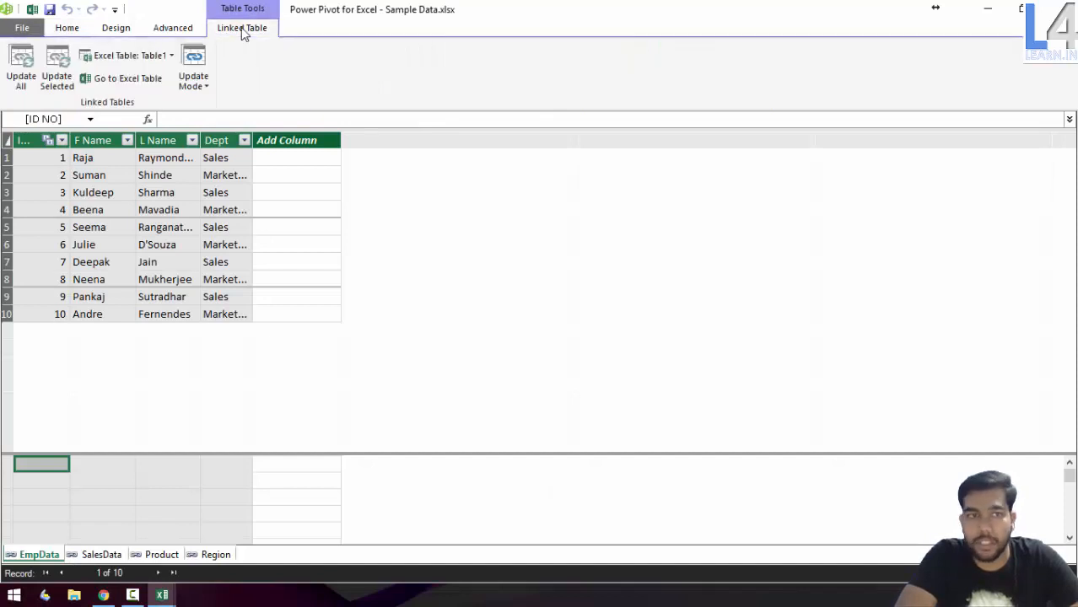
{"action": "left_click", "coordinate": [21, 80]}
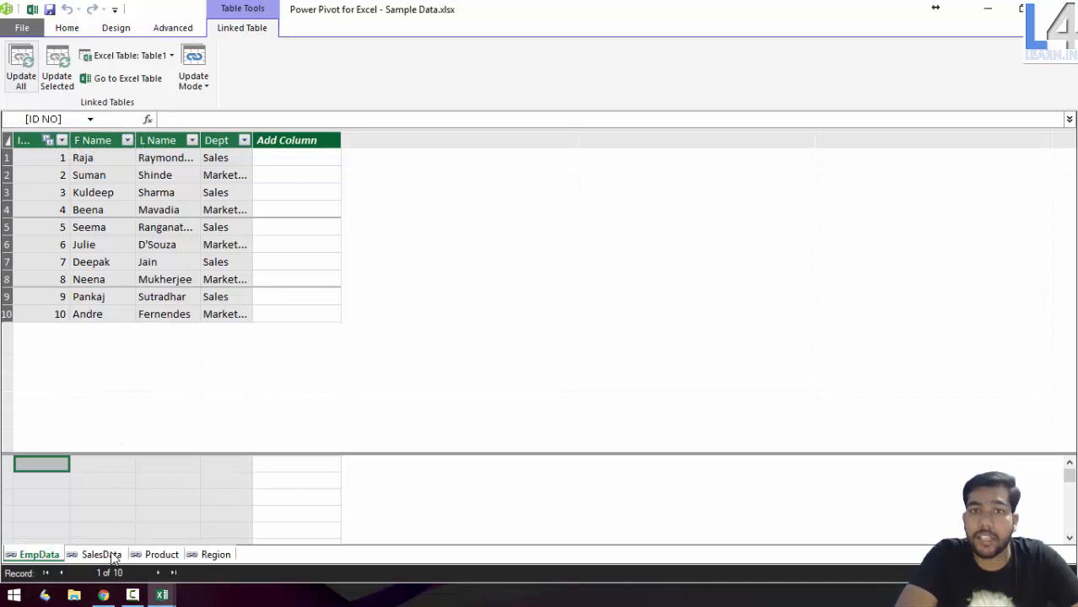
{"action": "left_click", "coordinate": [104, 560]}
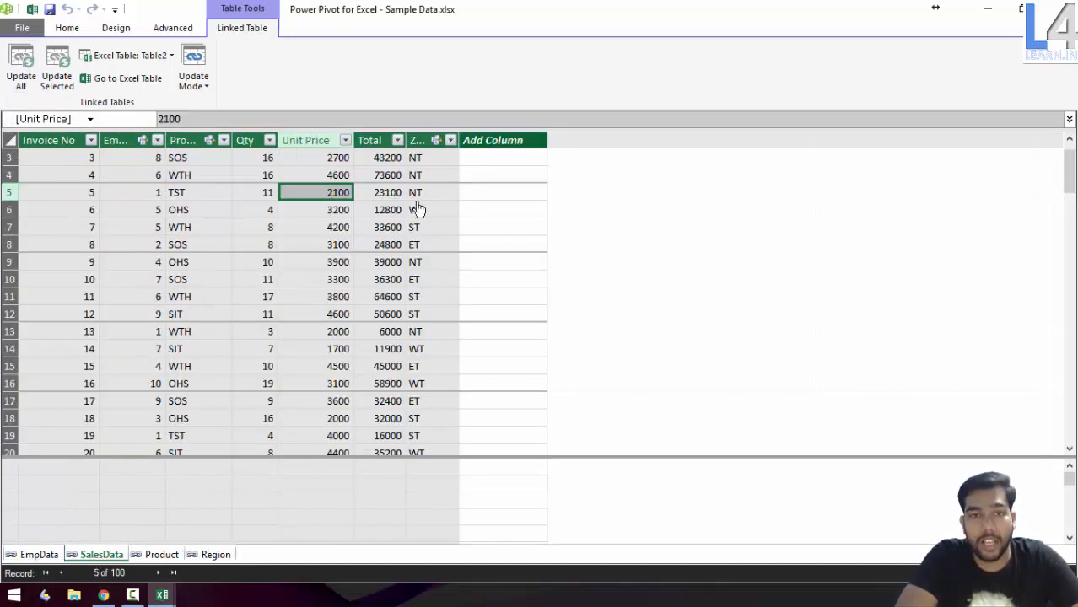
{"action": "left_click_drag", "start_coordinate": [461, 141], "coordinate": [479, 141]}
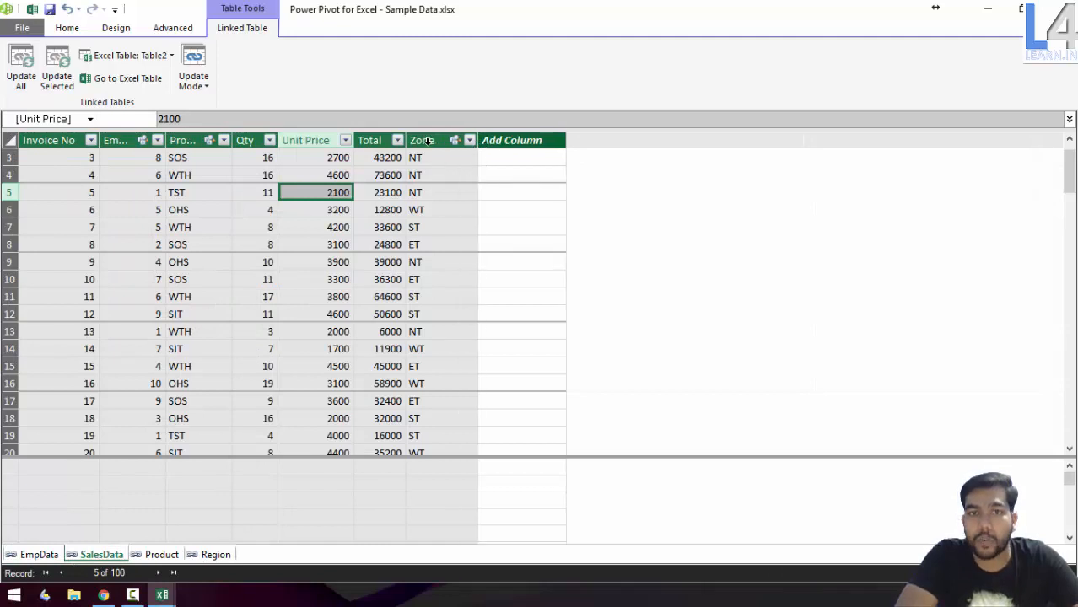
Step: Create a PivotTable from the data model on a new worksheet
{"action": "left_click", "coordinate": [66, 28]}
{"action": "left_click", "coordinate": [943, 68]}
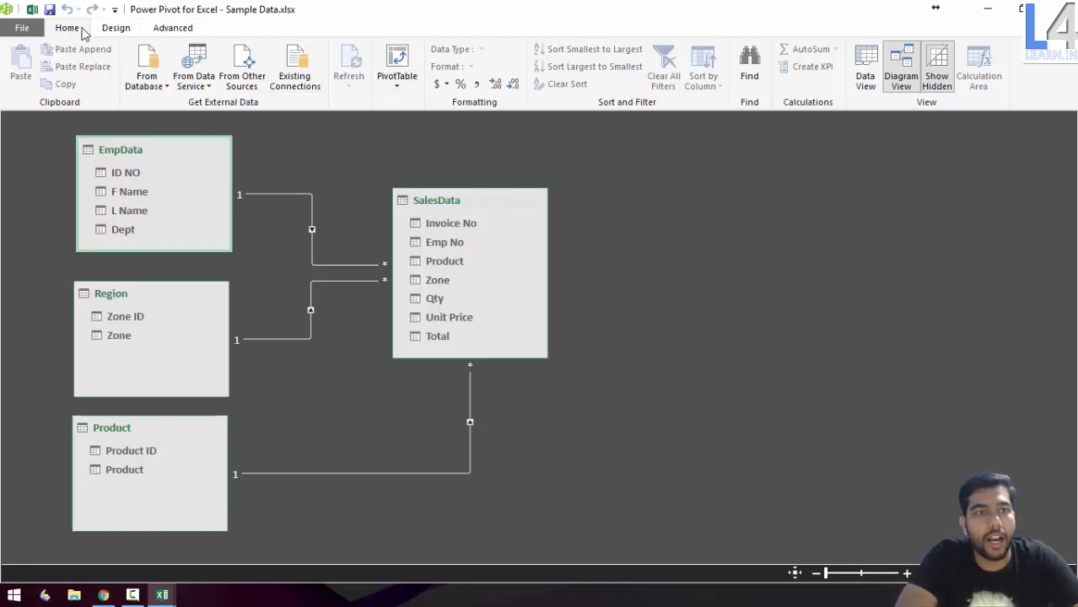
{"action": "left_click", "coordinate": [404, 88]}
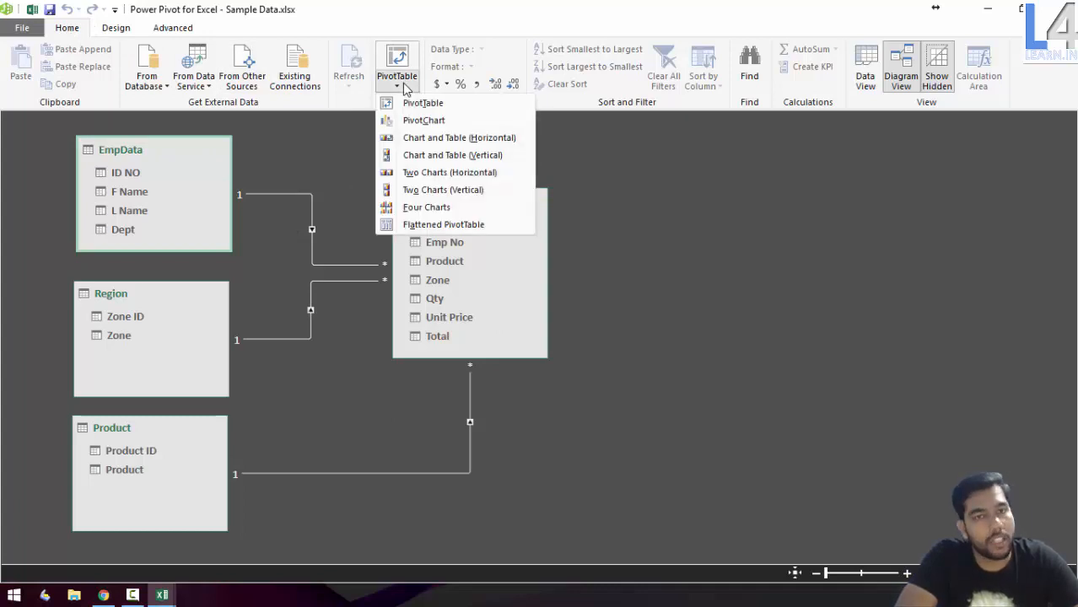
{"action": "left_click", "coordinate": [411, 109]}
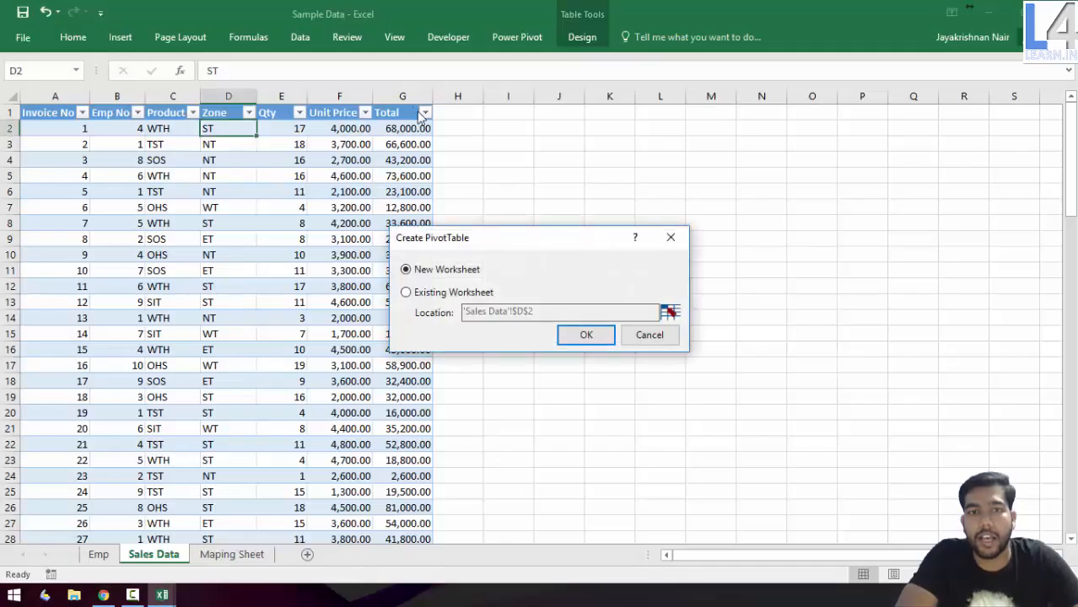
{"action": "left_click_drag", "start_coordinate": [452, 244], "coordinate": [539, 150]}
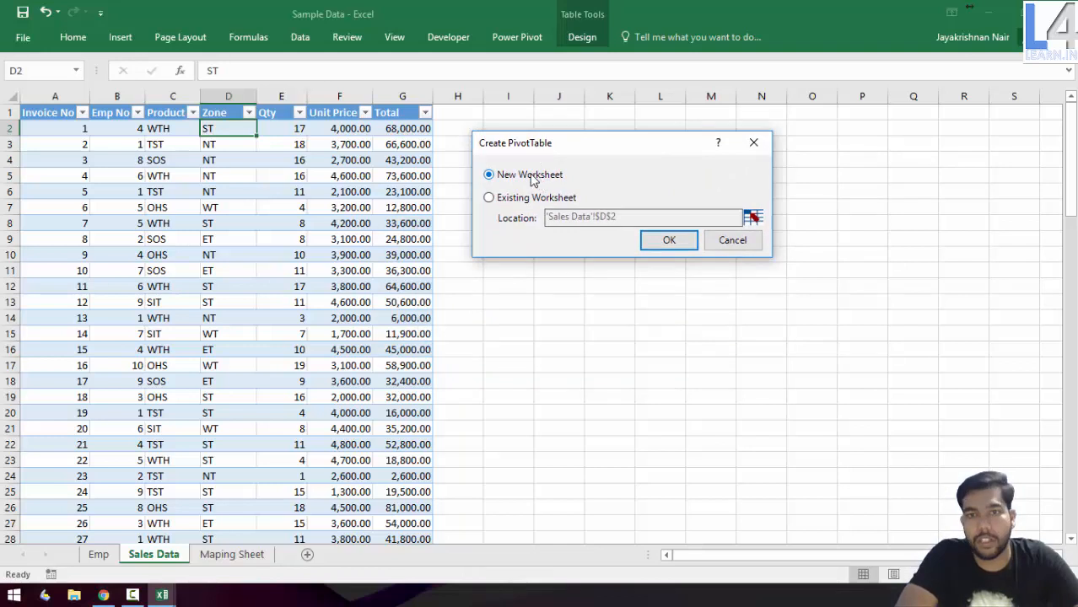
{"action": "left_click", "coordinate": [667, 242]}
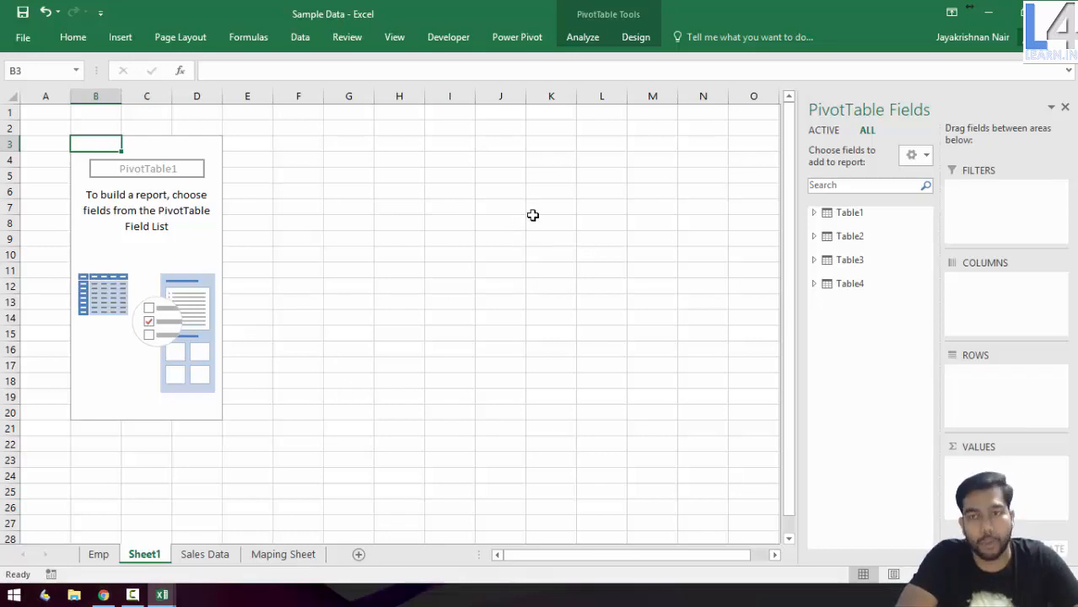
Step: Add the ID NO and F Name fields of Table1 to the PivotTable's rows
{"action": "left_click", "coordinate": [813, 213]}
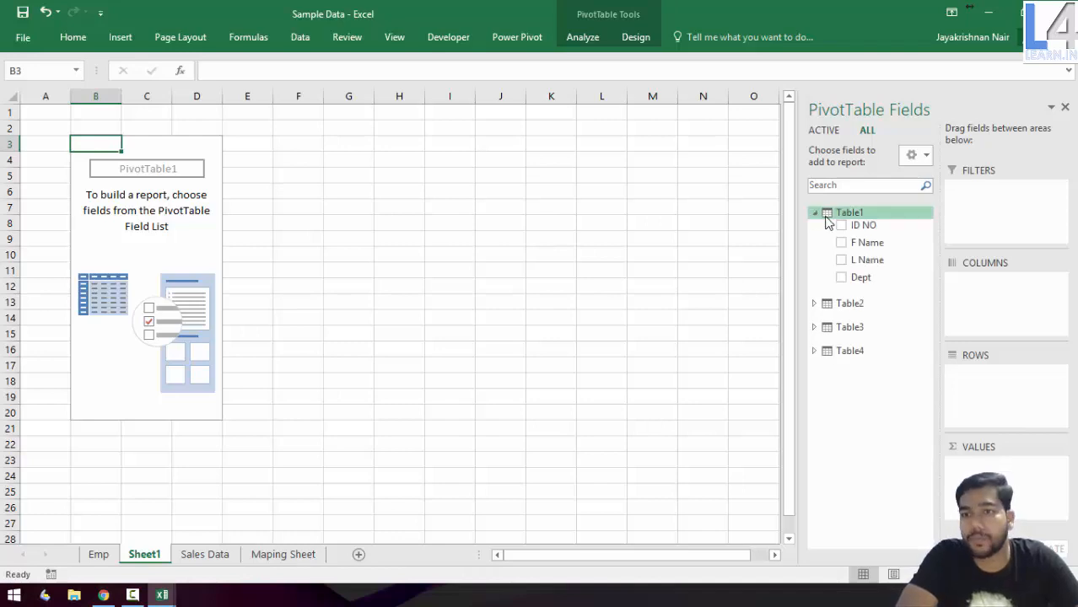
{"action": "left_click_drag", "start_coordinate": [875, 229], "coordinate": [966, 380]}
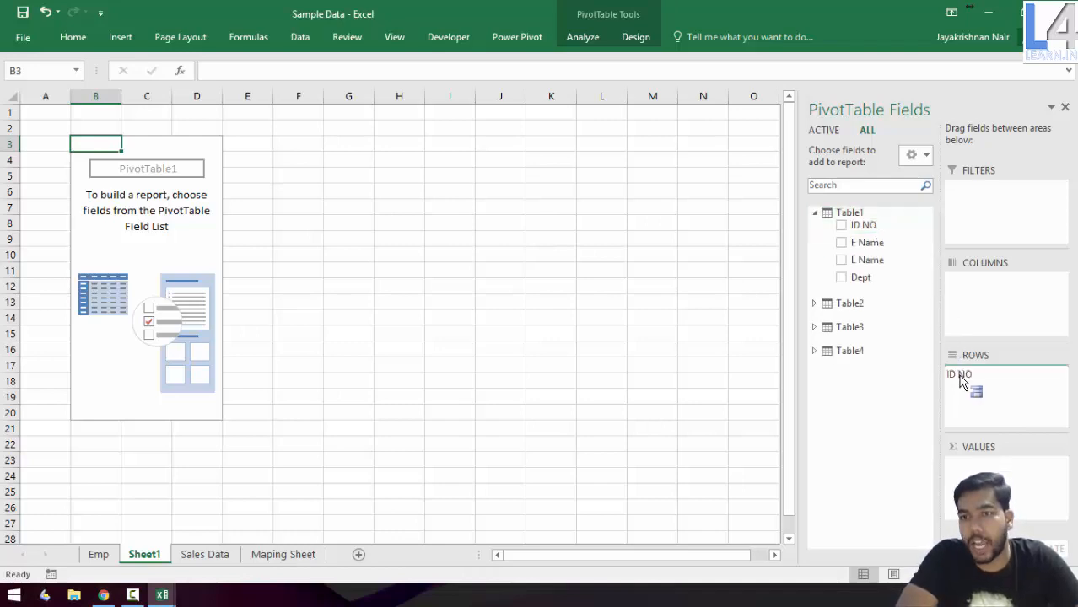
{"action": "left_click_drag", "start_coordinate": [864, 242], "coordinate": [970, 386]}
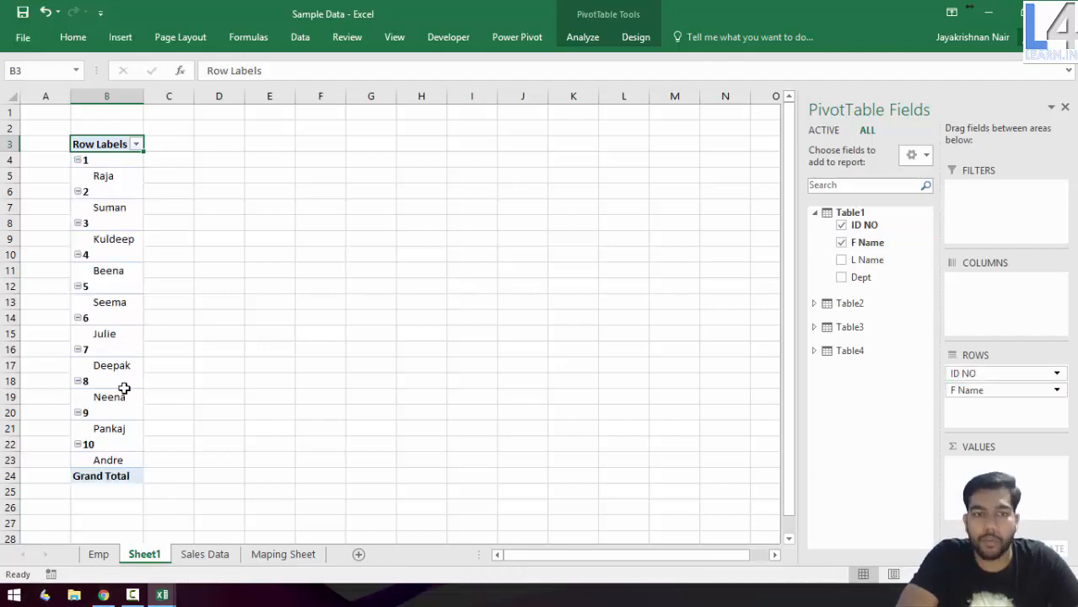
Step: Show the PivotTable report in tabular form and turn off its subtotals
{"action": "left_click", "coordinate": [634, 37]}
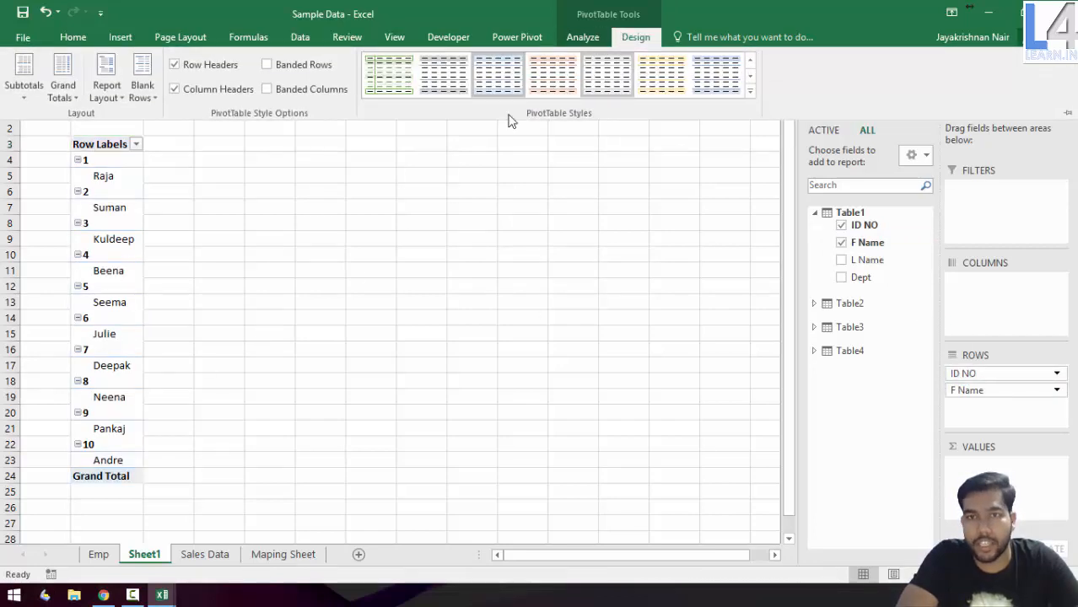
{"action": "left_click", "coordinate": [122, 99]}
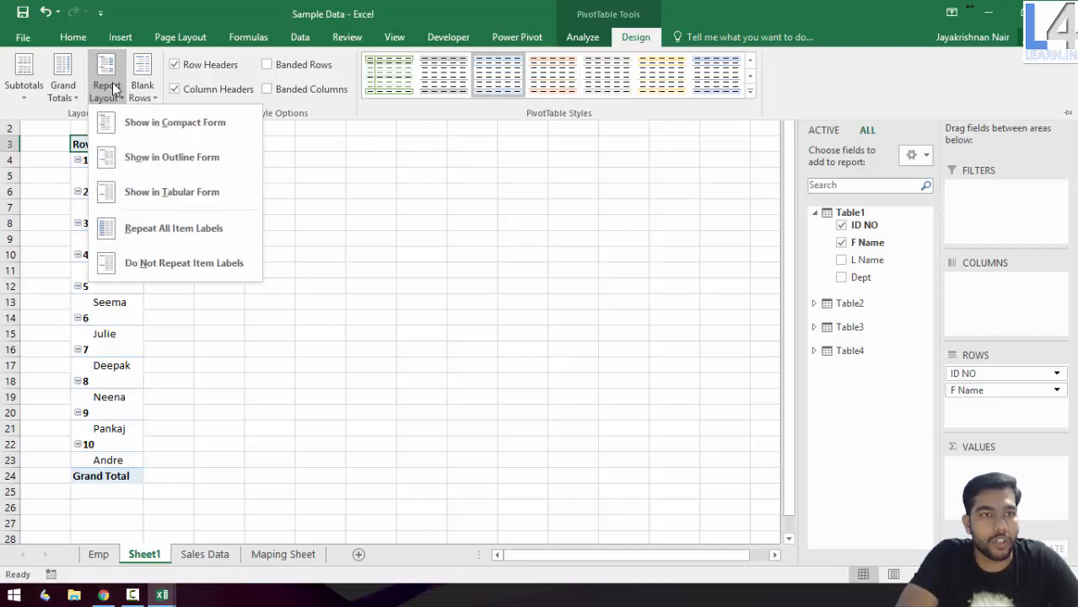
{"action": "left_click", "coordinate": [155, 194]}
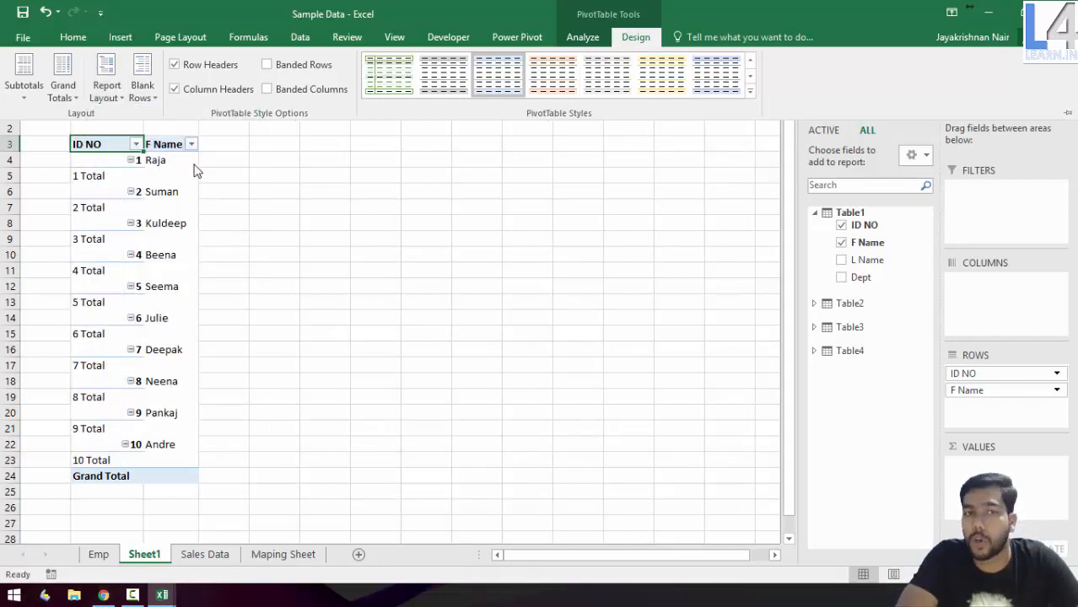
{"action": "left_click", "coordinate": [25, 91]}
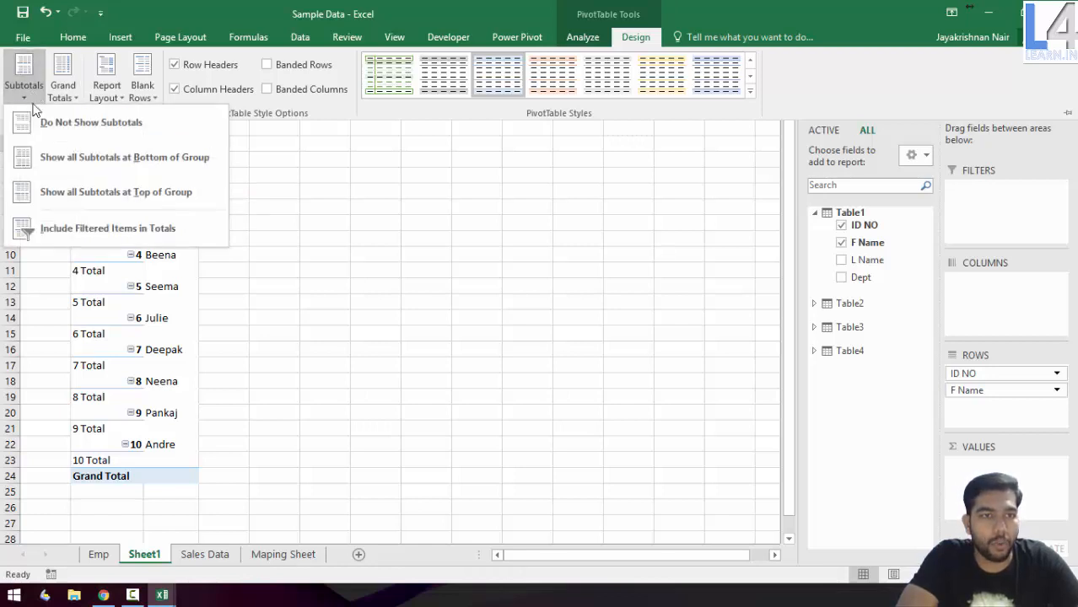
{"action": "left_click", "coordinate": [56, 123]}
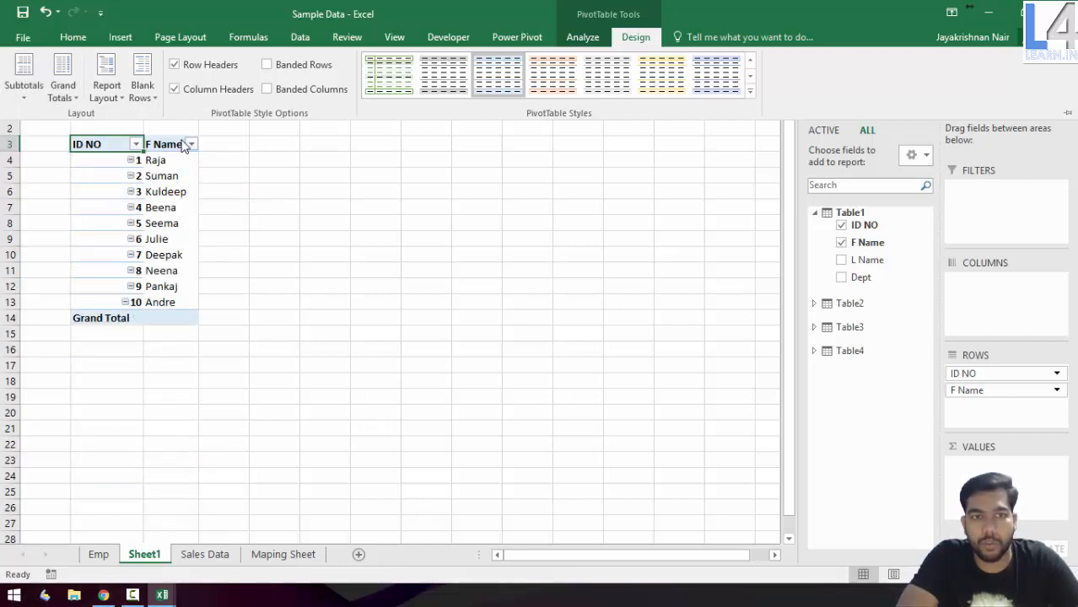
{"action": "key", "text": "ctrl+F1"}
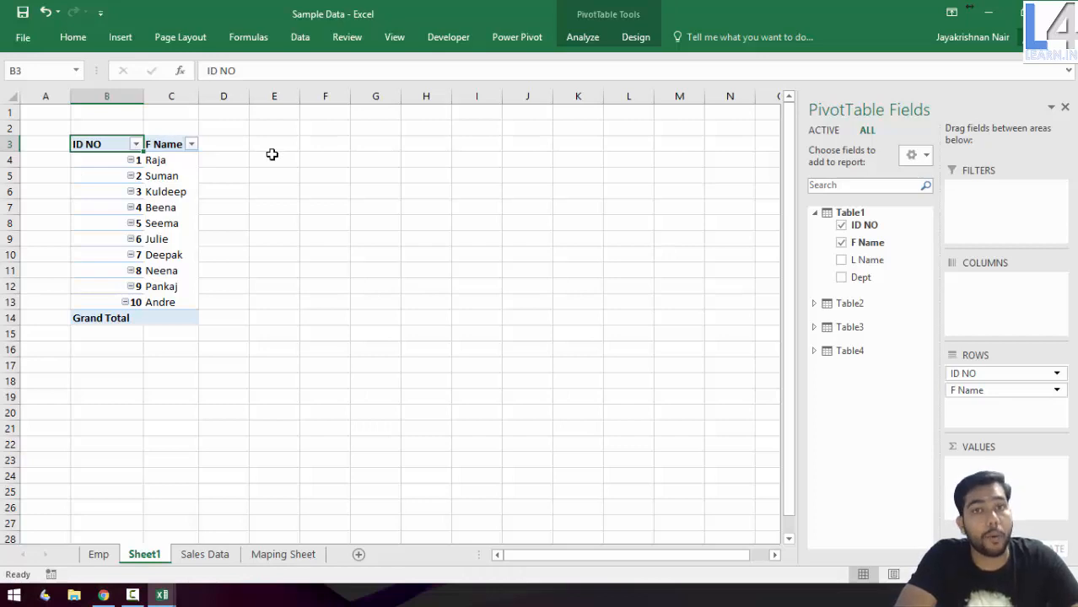
Step: Add Table3's Product field and Table4's Zone field to the PivotTable's rows, with Zone placed above Product
{"action": "left_click", "coordinate": [814, 328]}
{"action": "left_click", "coordinate": [814, 384]}
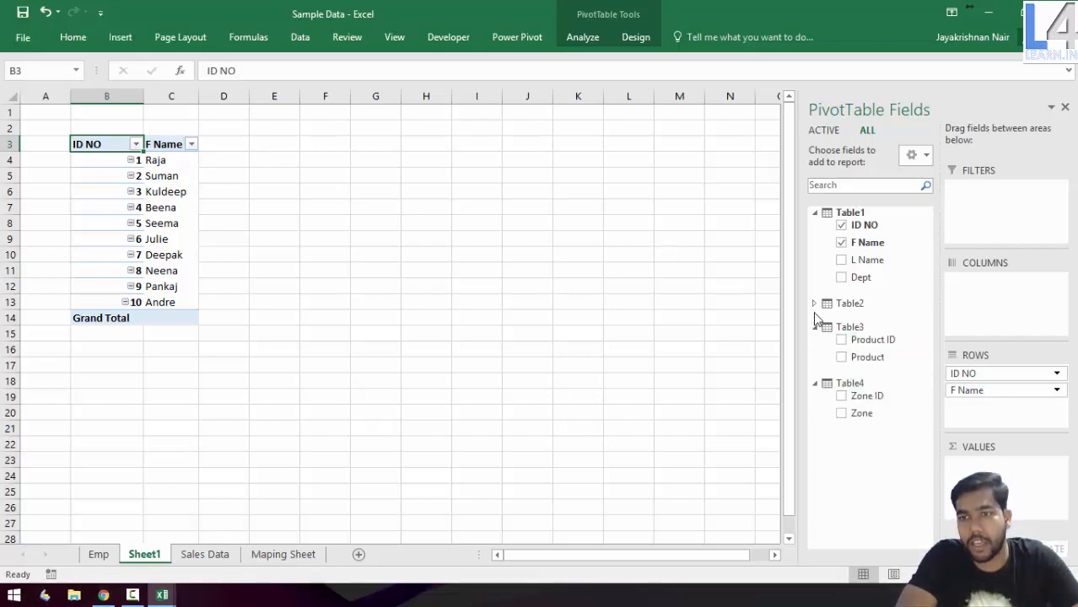
{"action": "left_click", "coordinate": [815, 305]}
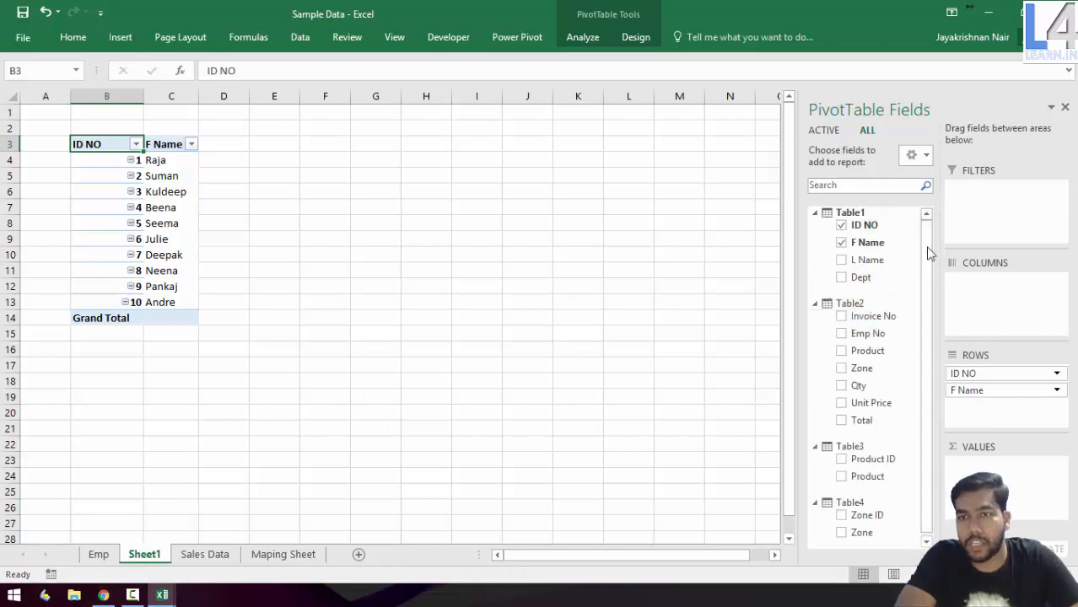
{"action": "scroll", "coordinate": [928, 327], "scroll_direction": "down", "scroll_amount": 1}
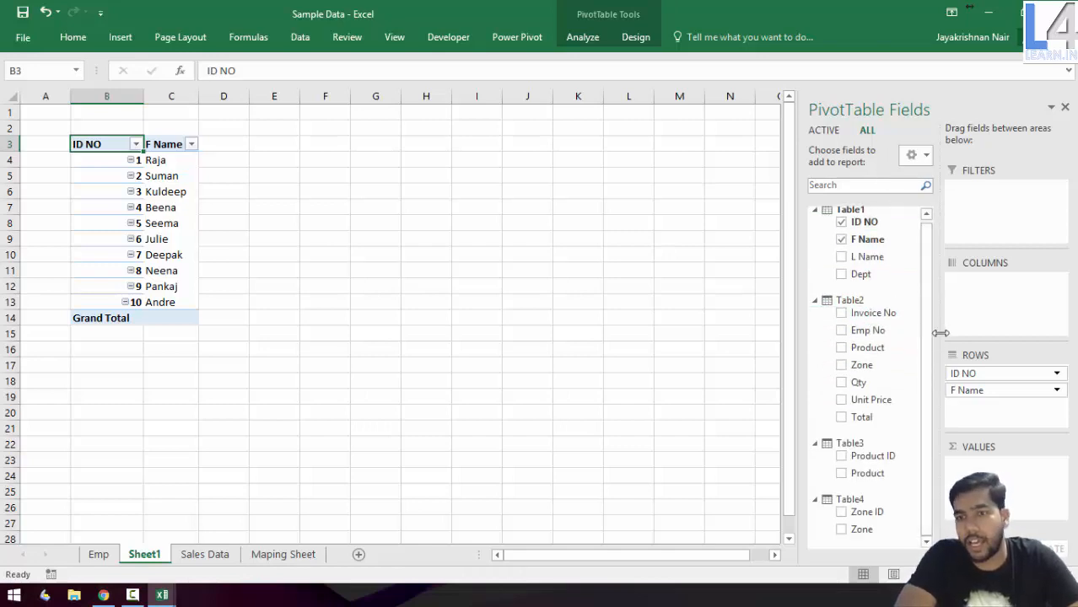
{"action": "left_click_drag", "start_coordinate": [865, 478], "coordinate": [981, 444]}
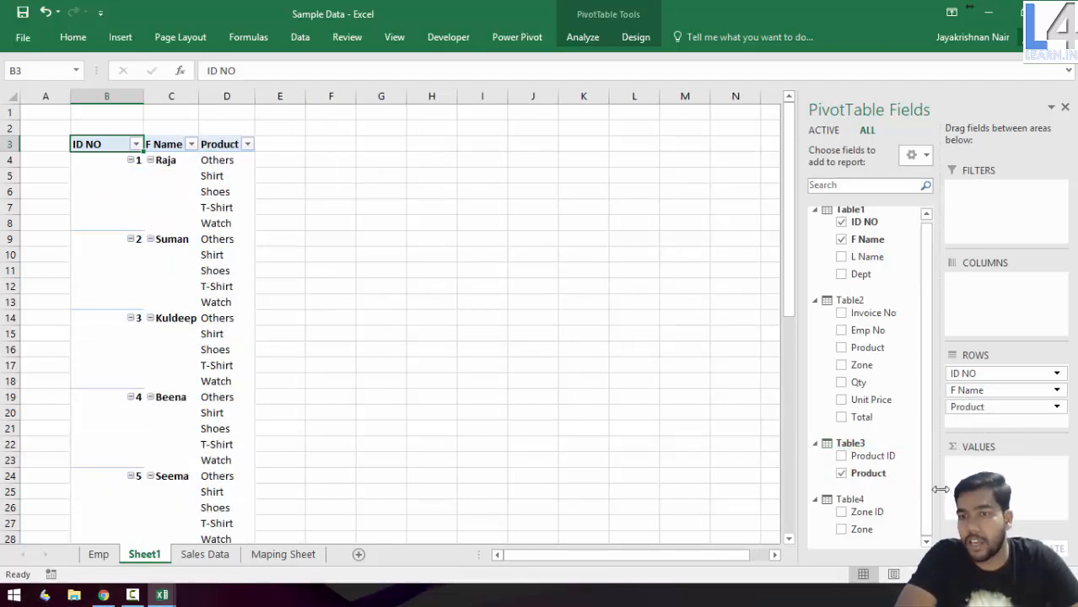
{"action": "left_click_drag", "start_coordinate": [873, 525], "coordinate": [968, 399]}
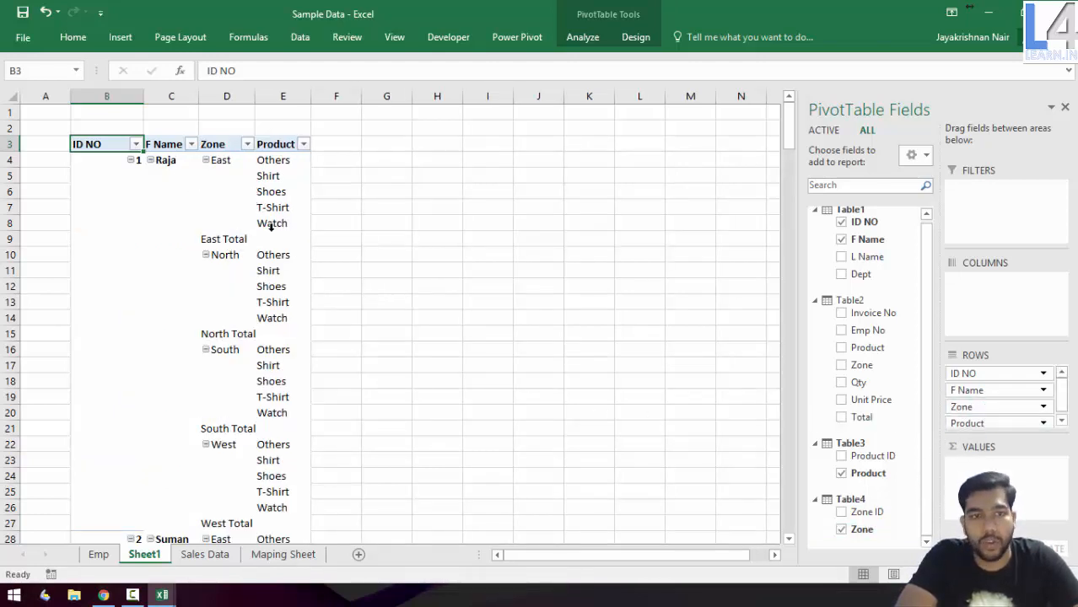
Step: Turn off the PivotTable's grand totals for rows and columns and hide all subtotals
{"action": "left_click", "coordinate": [636, 38]}
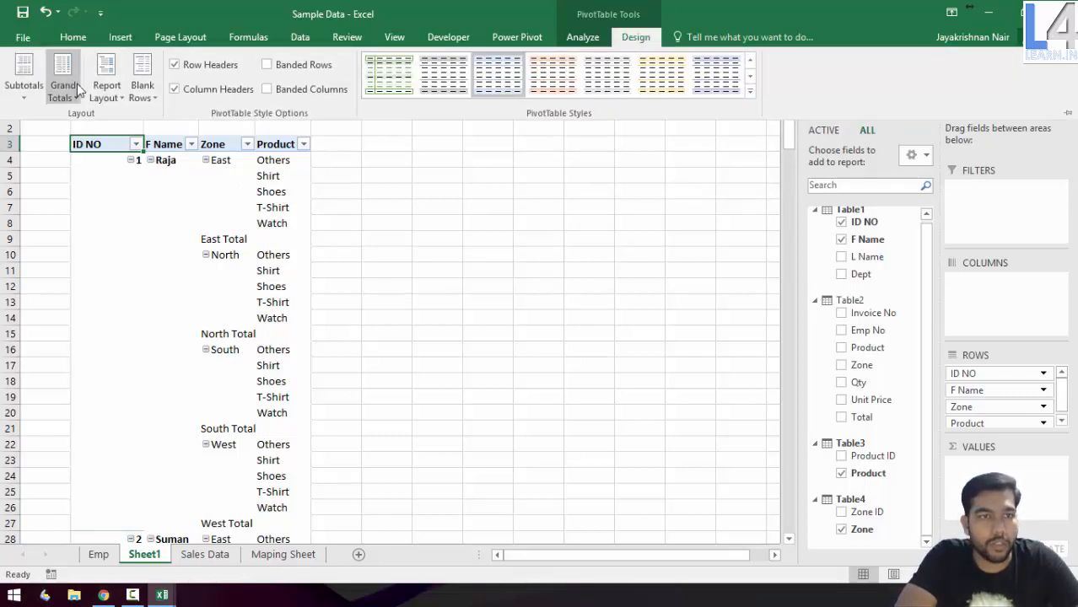
{"action": "left_click", "coordinate": [76, 84]}
{"action": "left_click", "coordinate": [90, 122]}
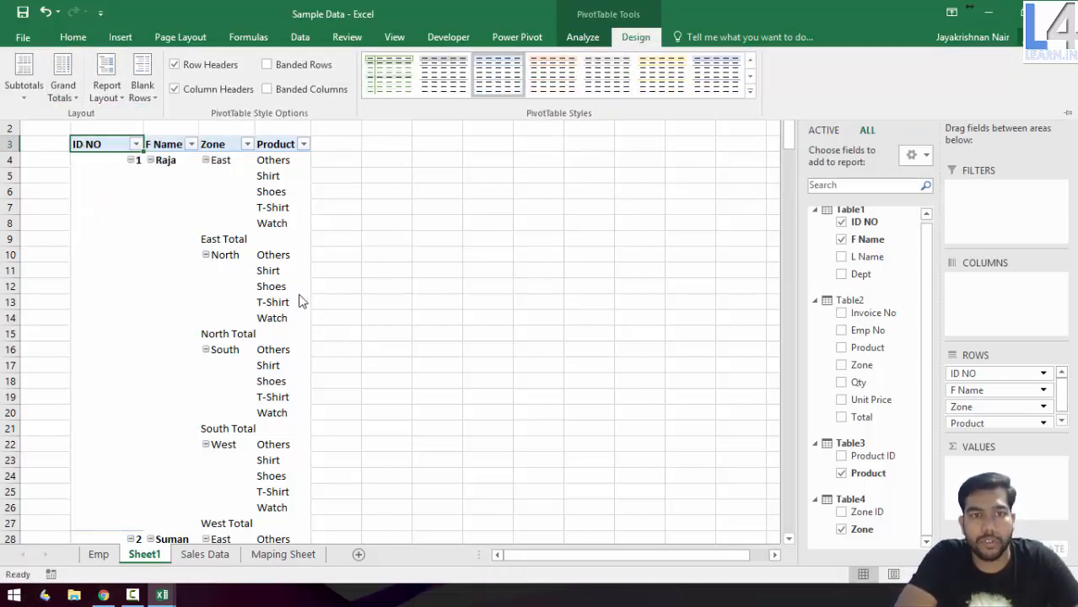
{"action": "left_click", "coordinate": [25, 88]}
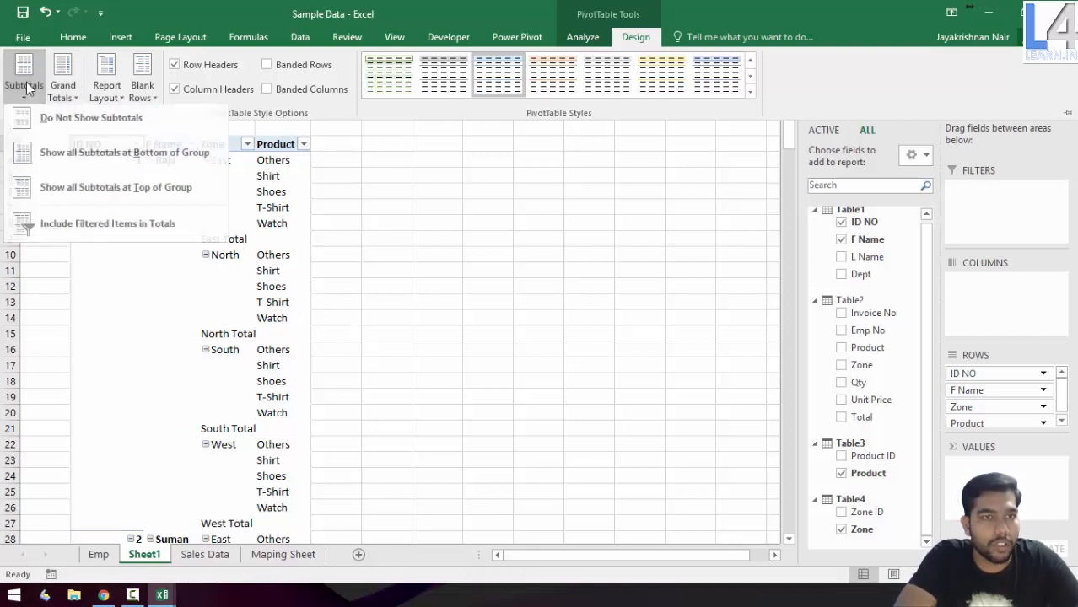
{"action": "left_click", "coordinate": [76, 118]}
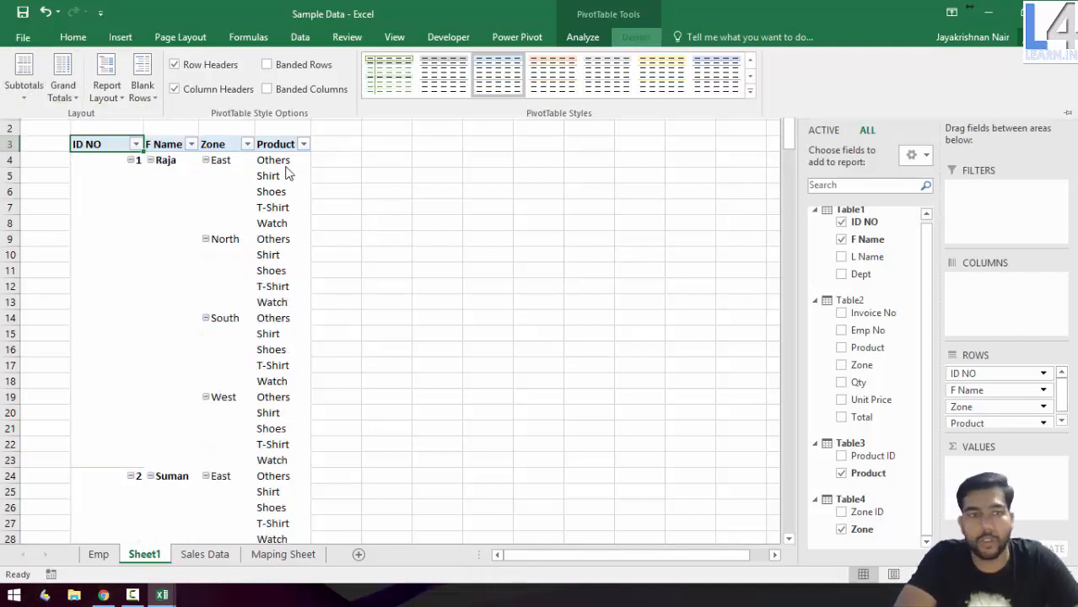
Step: Add Table2's Total field to the PivotTable's values and format column F as numbers with thousands separators and two decimals
{"action": "left_click", "coordinate": [283, 162]}
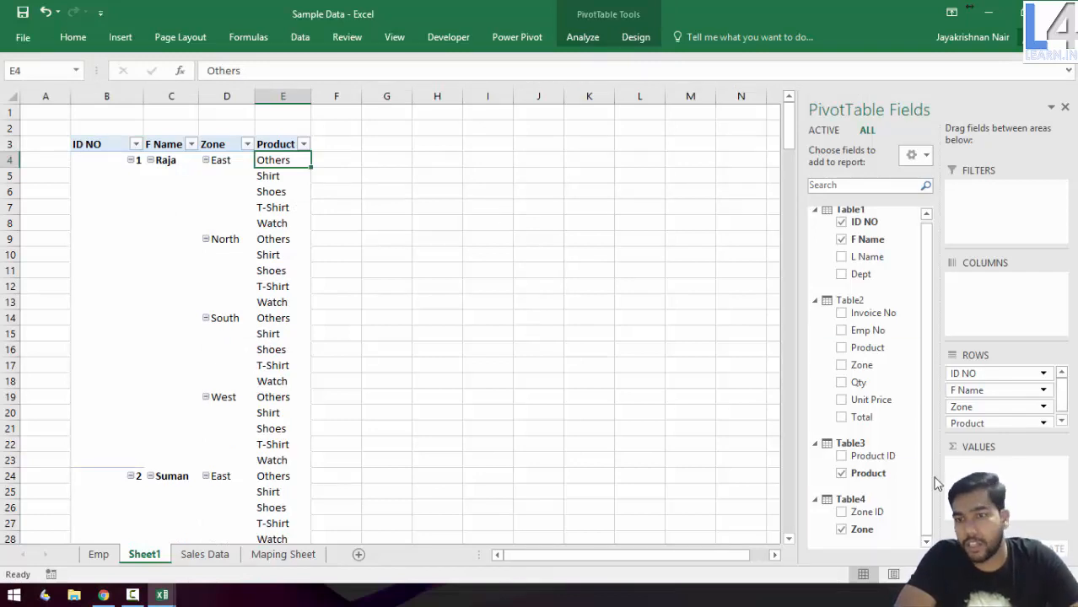
{"action": "left_click_drag", "start_coordinate": [861, 421], "coordinate": [951, 477]}
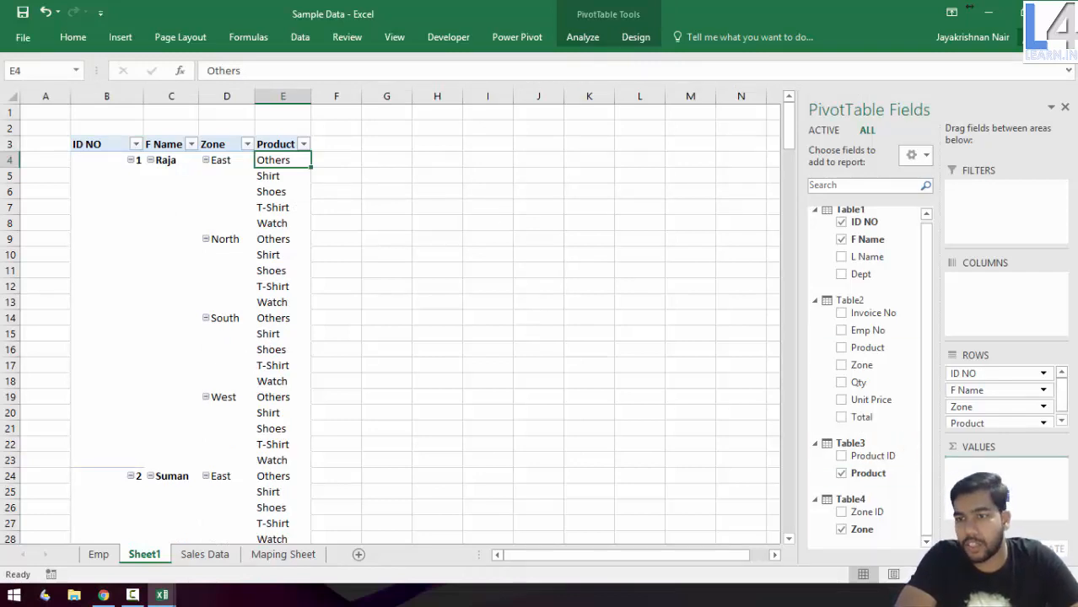
{"action": "left_click", "coordinate": [337, 95]}
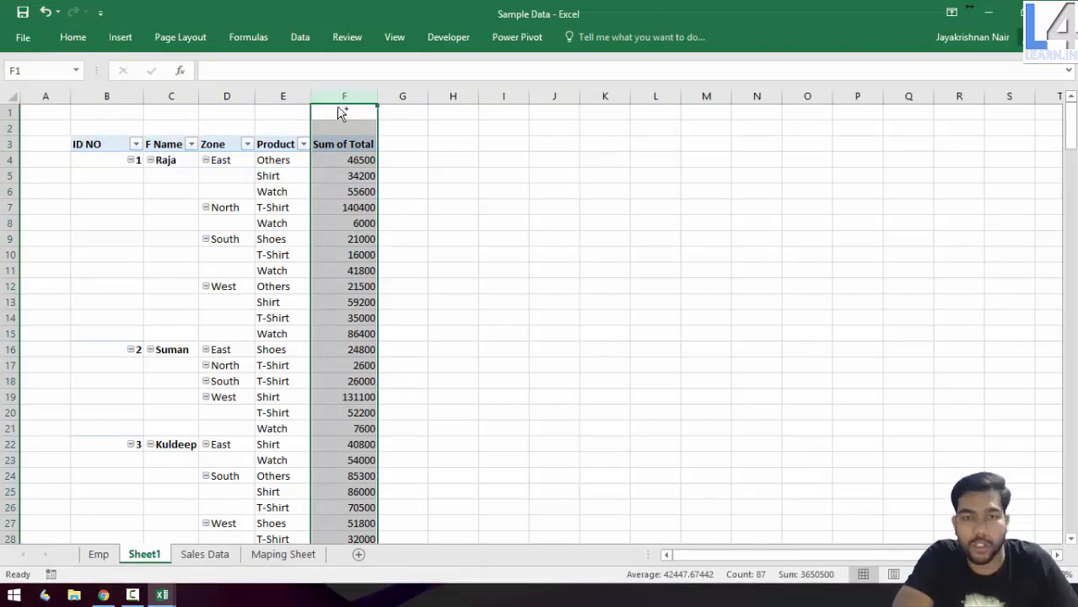
{"action": "left_click", "coordinate": [74, 39]}
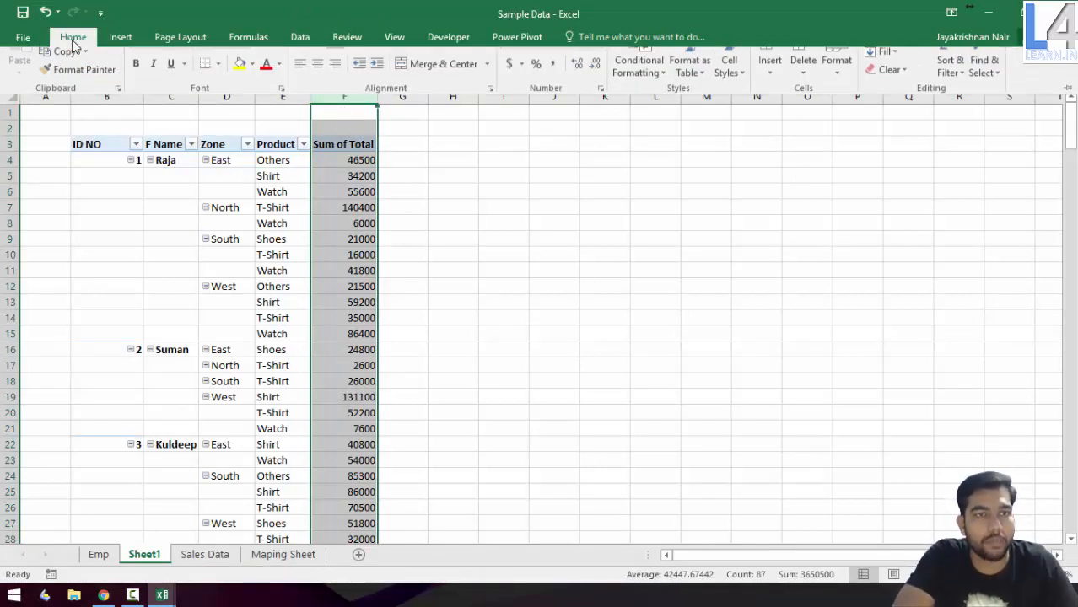
{"action": "left_click", "coordinate": [597, 64]}
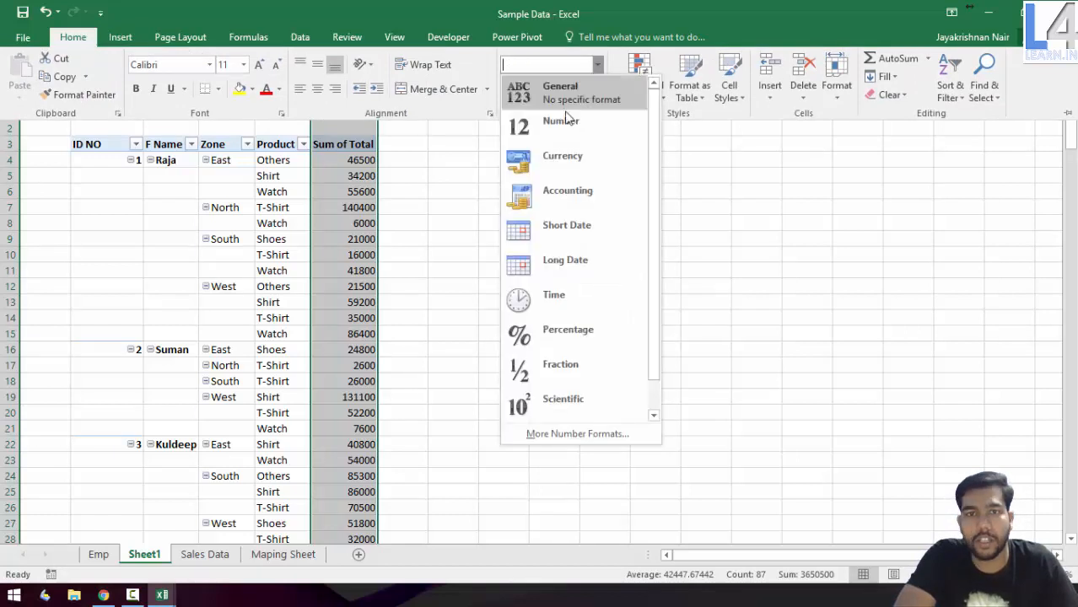
{"action": "left_click", "coordinate": [561, 122]}
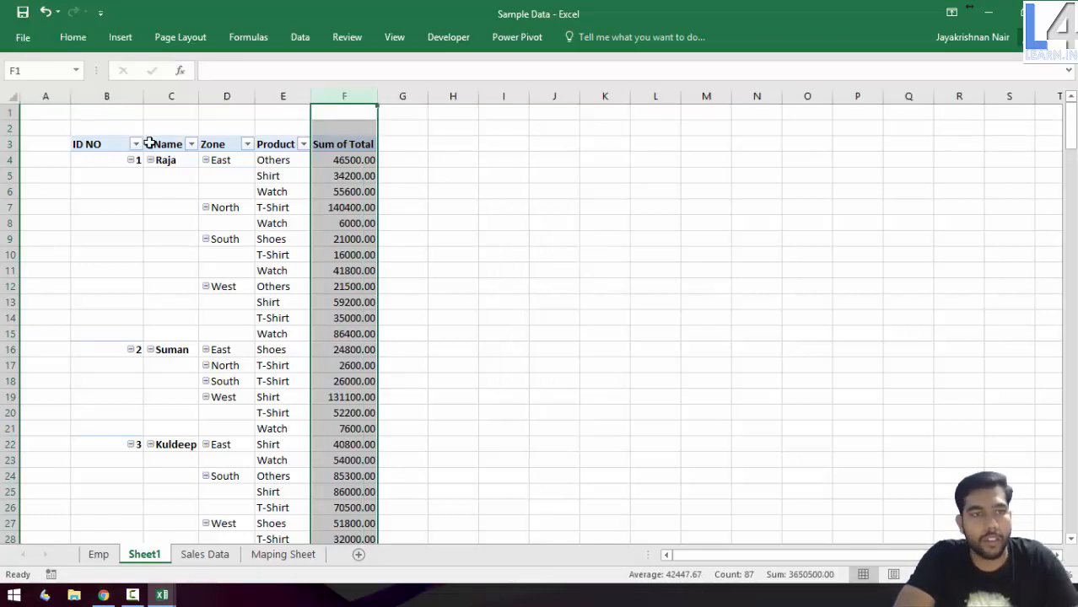
Step: Move the Zone field from the PivotTable's rows to its columns and review the rearranged report
{"action": "left_click", "coordinate": [344, 160]}
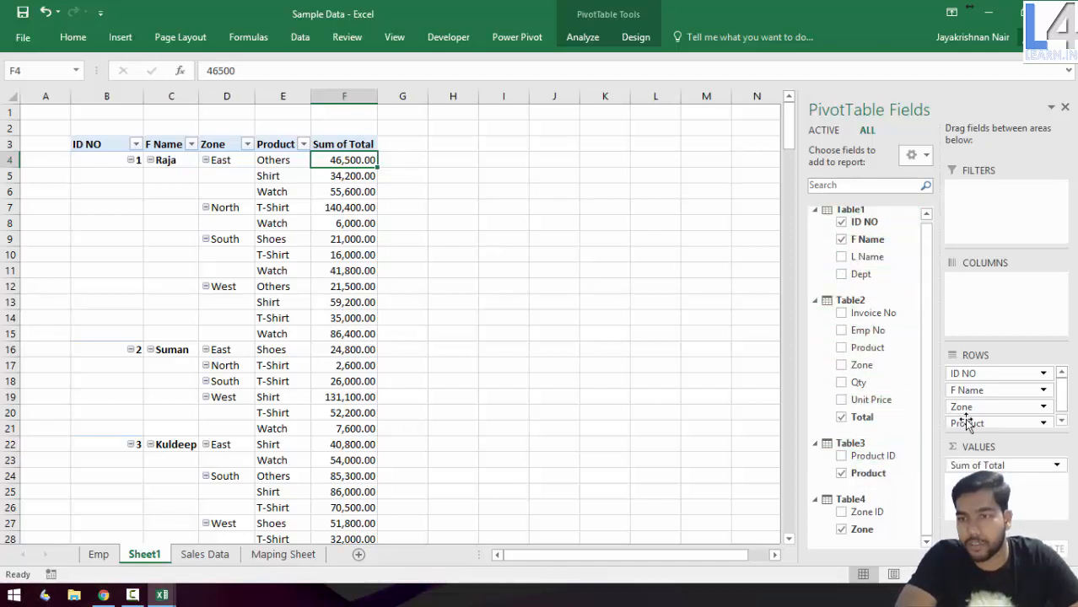
{"action": "left_click_drag", "start_coordinate": [981, 409], "coordinate": [987, 306]}
{"action": "scroll", "coordinate": [337, 227], "scroll_direction": "down", "scroll_amount": 3}
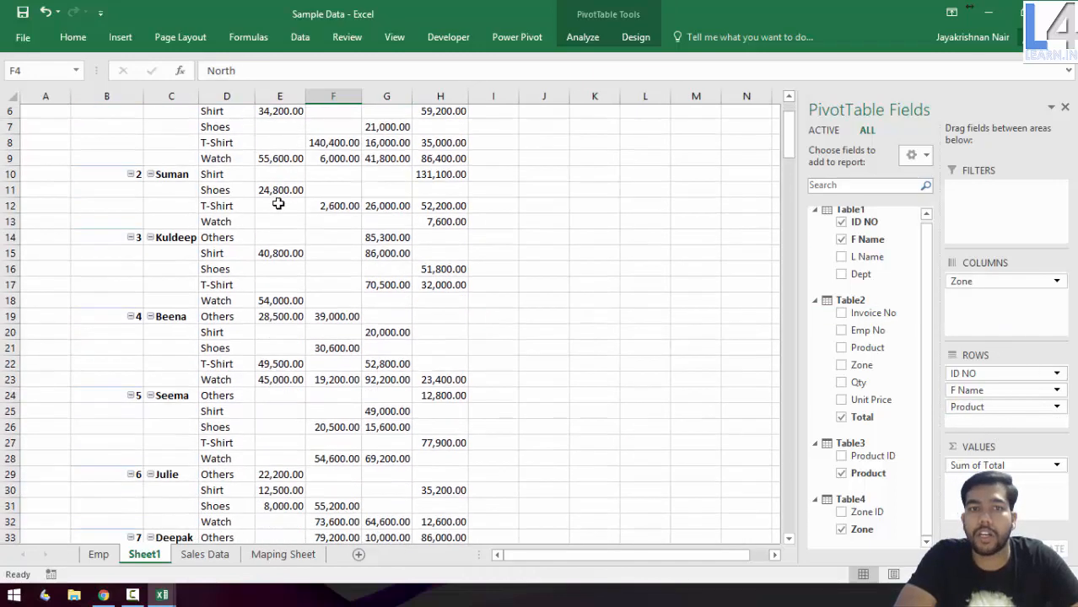
{"action": "scroll", "coordinate": [302, 269], "scroll_direction": "up", "scroll_amount": 3}
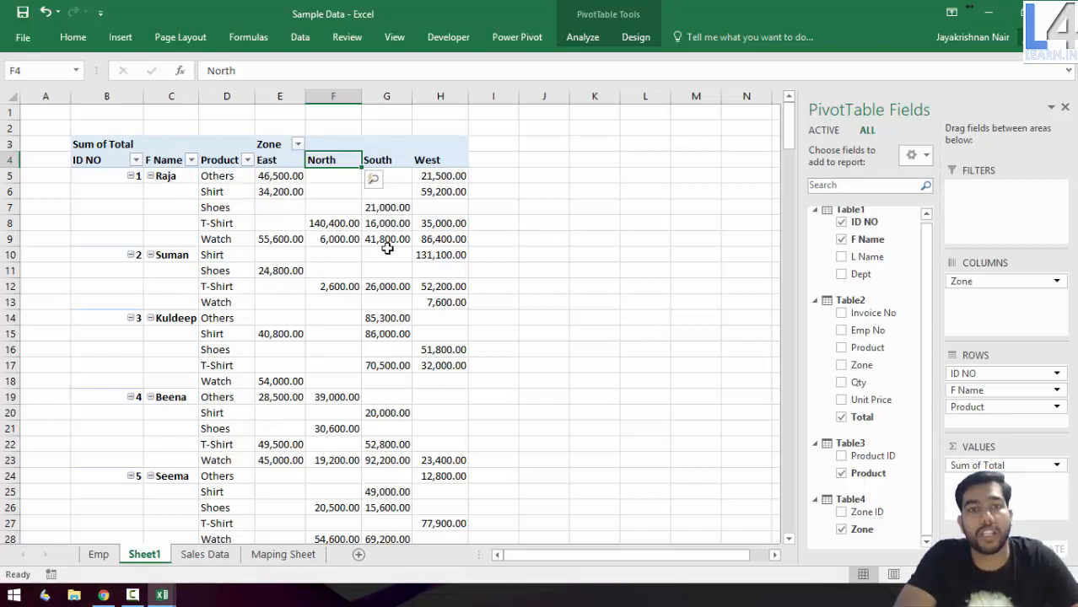
Step: Turn on grand totals for rows and columns and show all subtotals at the bottom of each group
{"action": "left_click", "coordinate": [636, 37]}
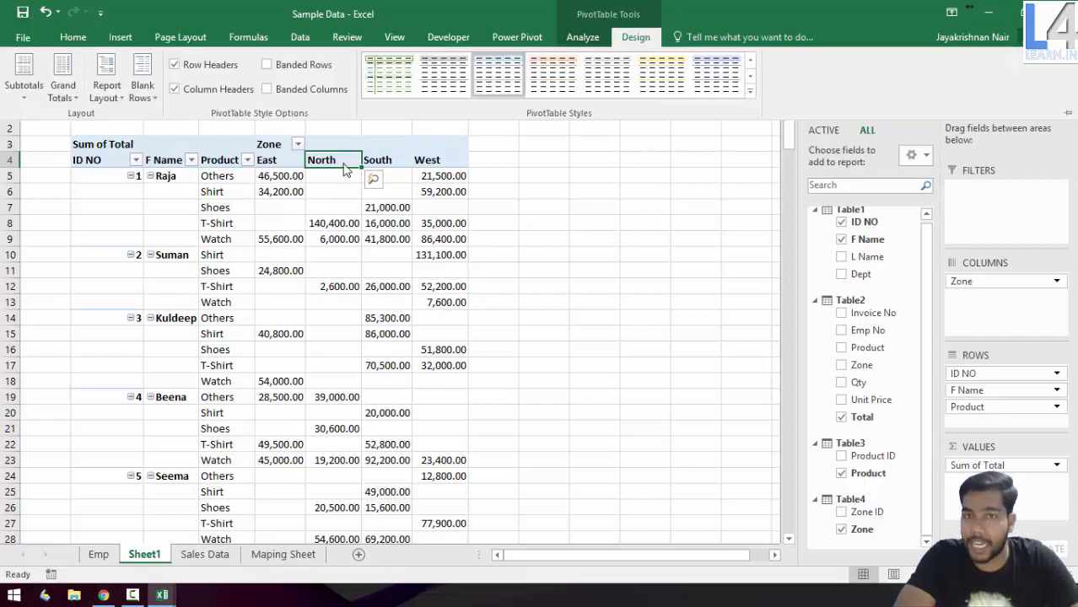
{"action": "left_click", "coordinate": [59, 82]}
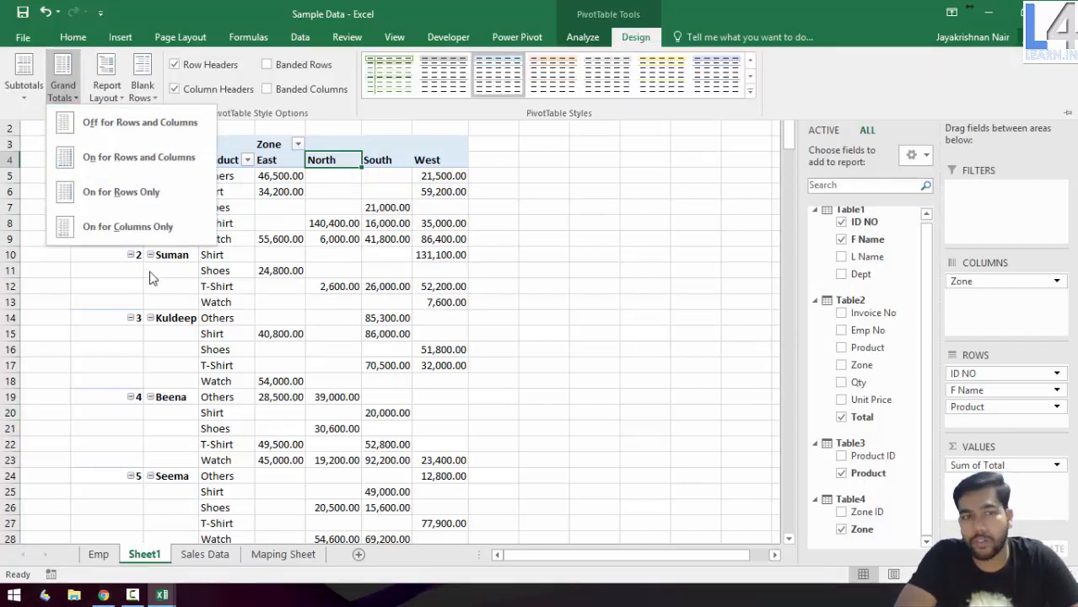
{"action": "left_click", "coordinate": [113, 164]}
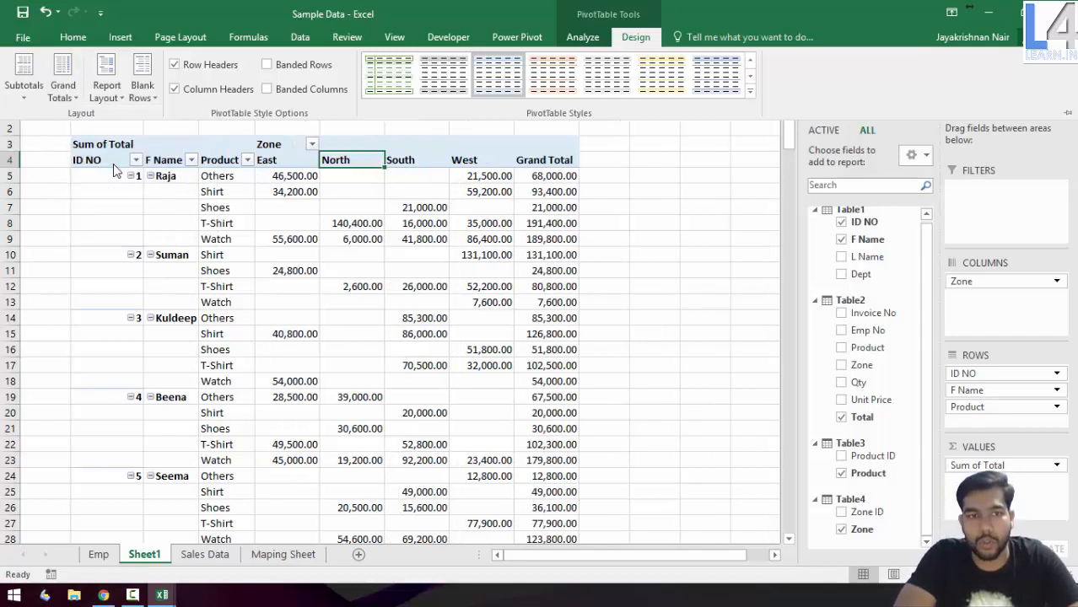
{"action": "left_click", "coordinate": [30, 86]}
{"action": "left_click", "coordinate": [61, 160]}
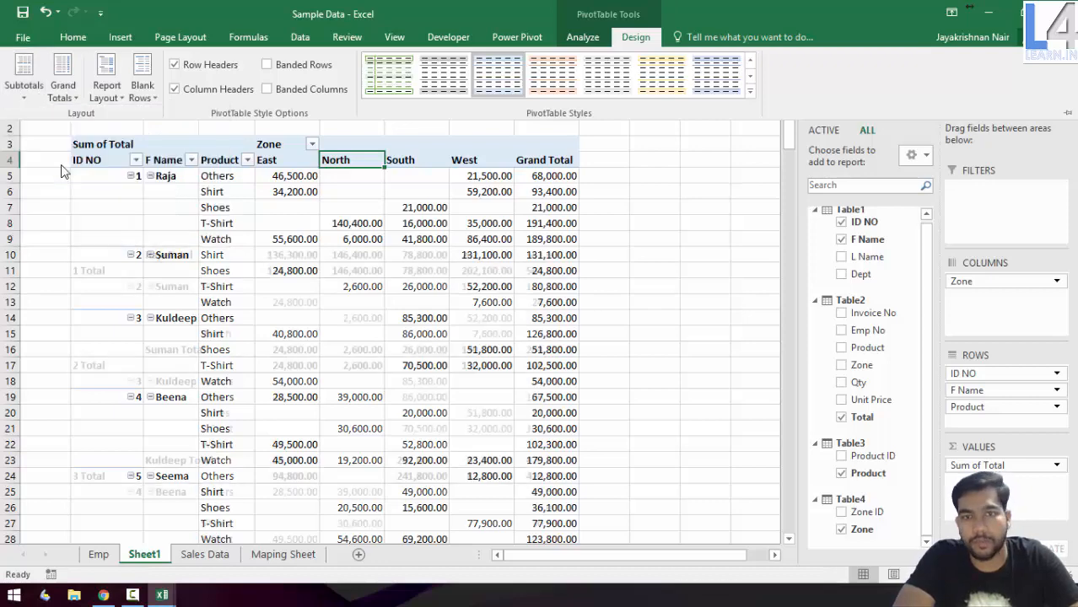
{"action": "scroll", "coordinate": [488, 348], "scroll_direction": "down", "scroll_amount": 8}
{"action": "scroll", "coordinate": [488, 347], "scroll_direction": "up", "scroll_amount": 8}
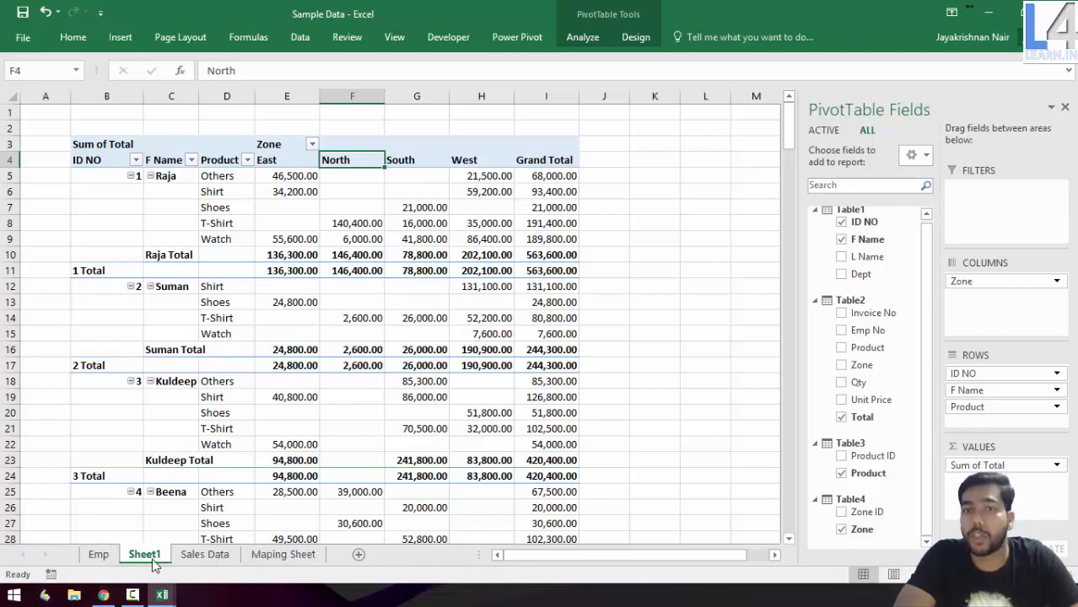
Step: Move Sheet1 behind Maping Sheet so it is the last sheet of the workbook
{"action": "left_click_drag", "start_coordinate": [366, 523], "coordinate": [342, 535]}
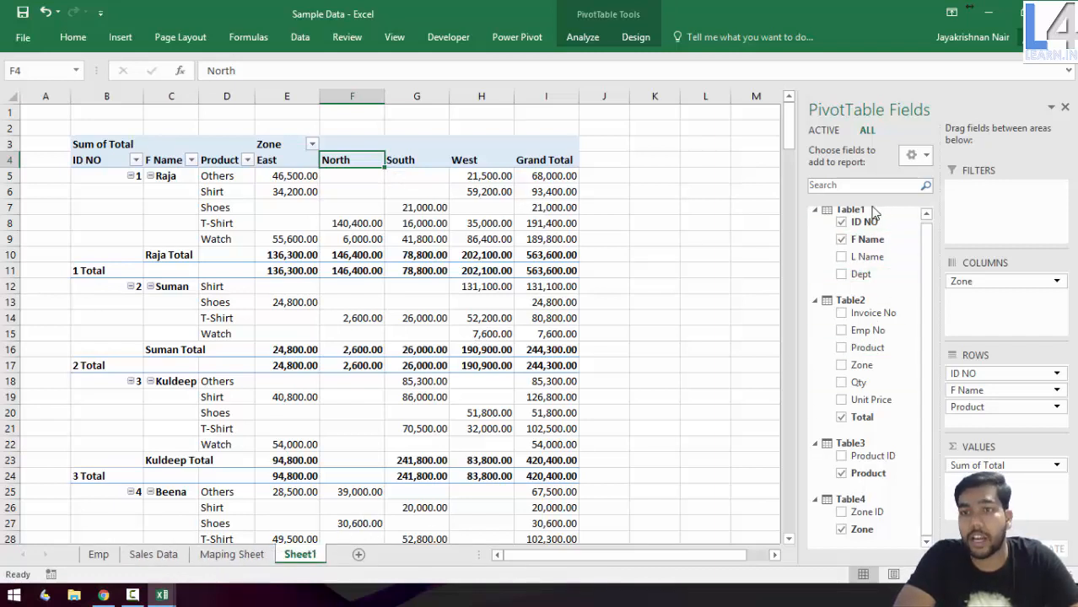